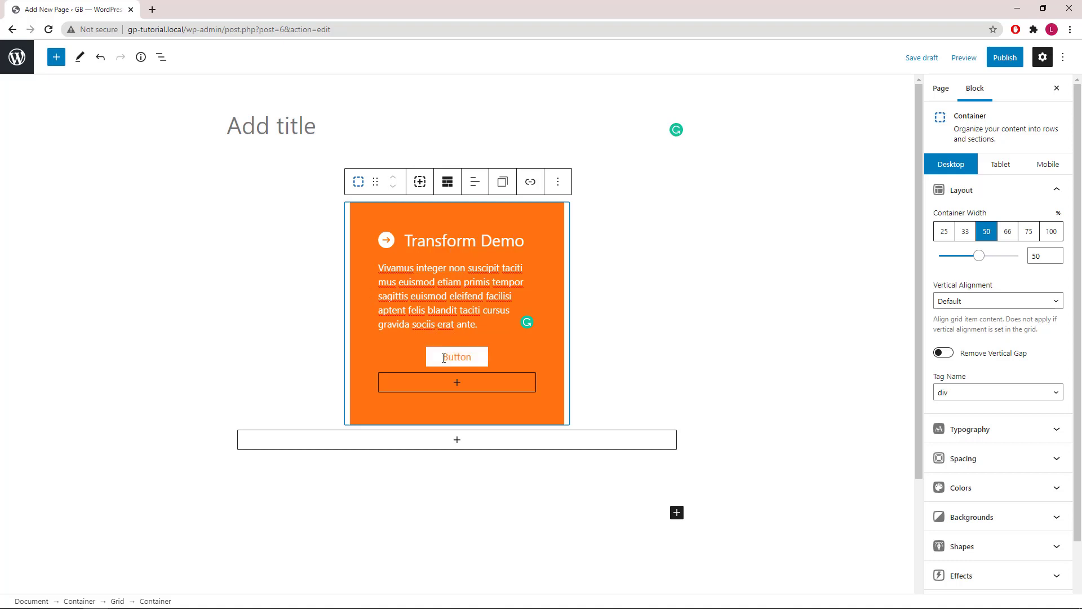
Step: Check the additional CSS class of the Transform Demo headline in its advanced settings
drag(525, 242, 395, 241)
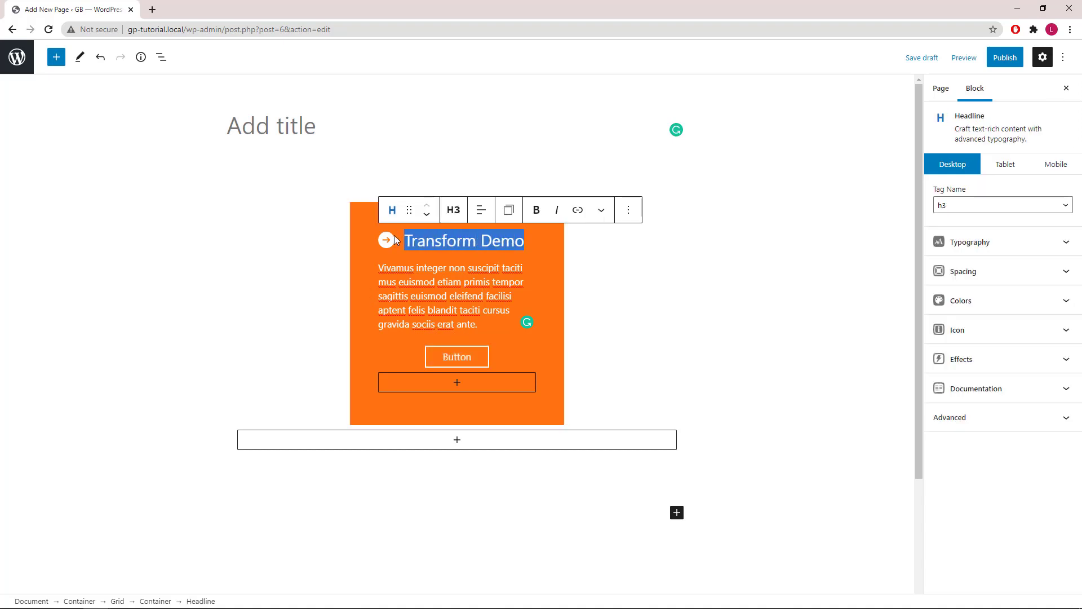
click(1065, 420)
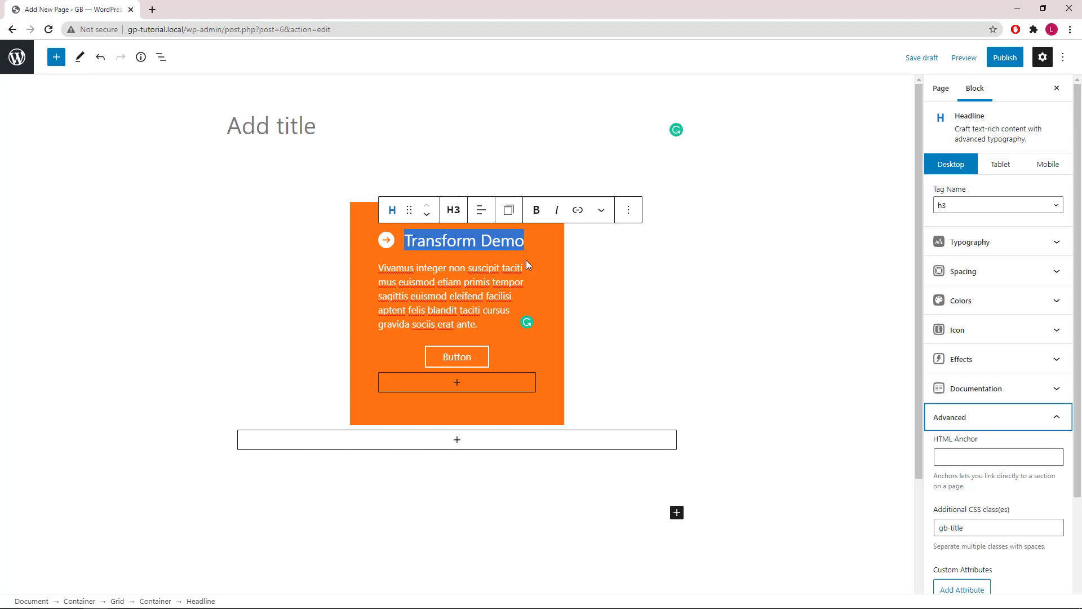
Step: Add a Translate transform effect to the orange container
click(365, 212)
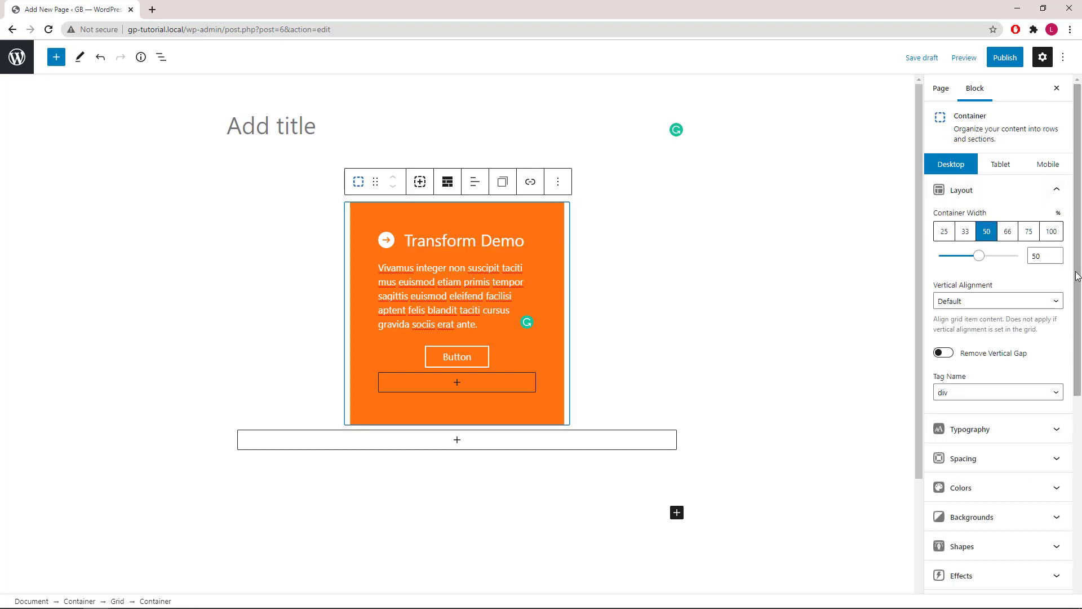
drag(1080, 275, 1077, 387)
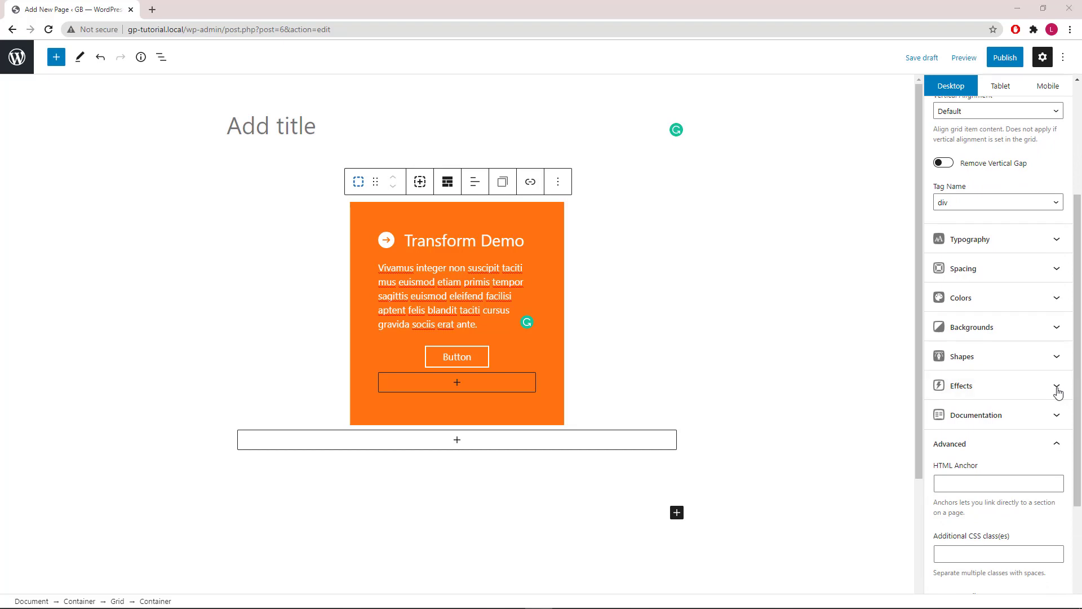
click(1058, 389)
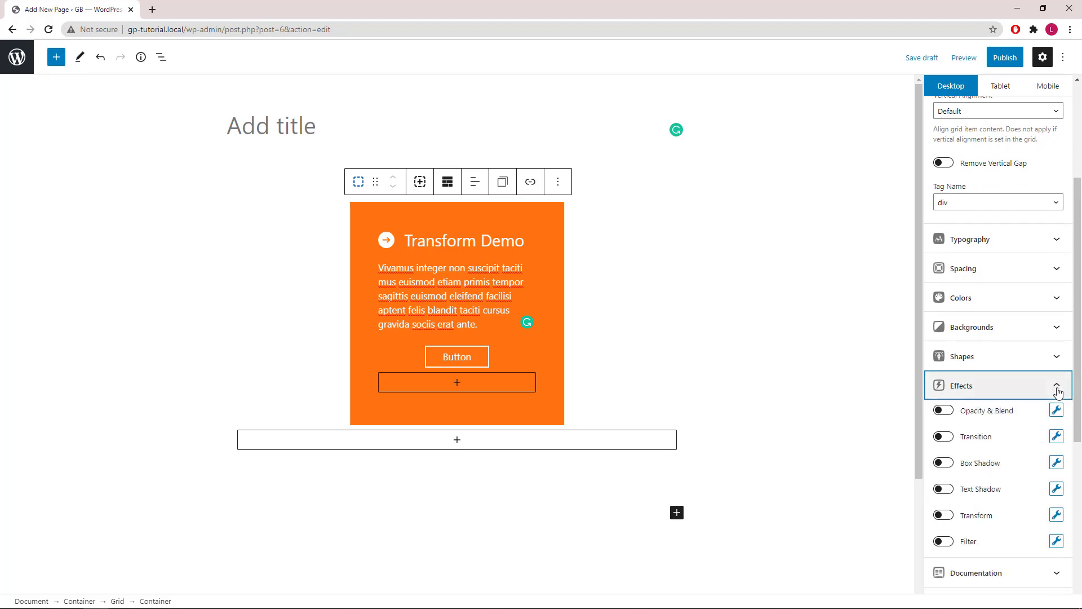
click(1057, 516)
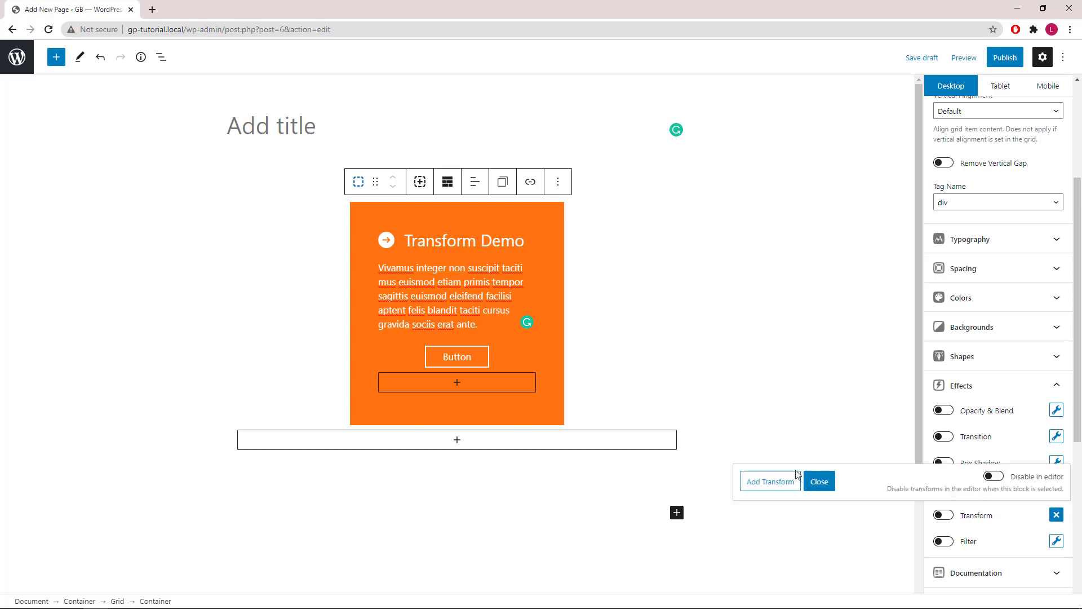
click(771, 484)
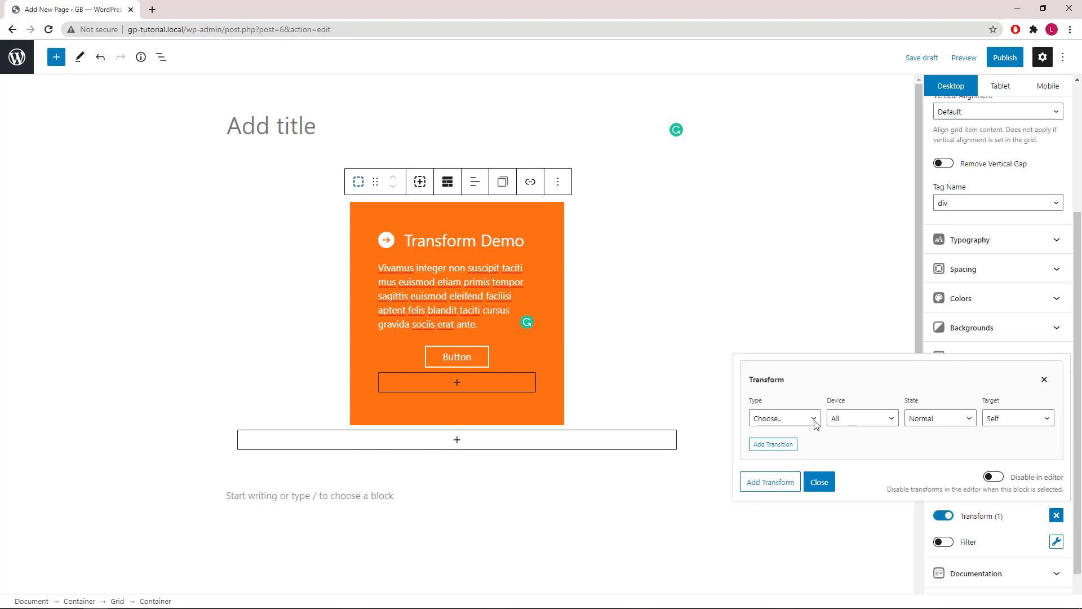
click(814, 419)
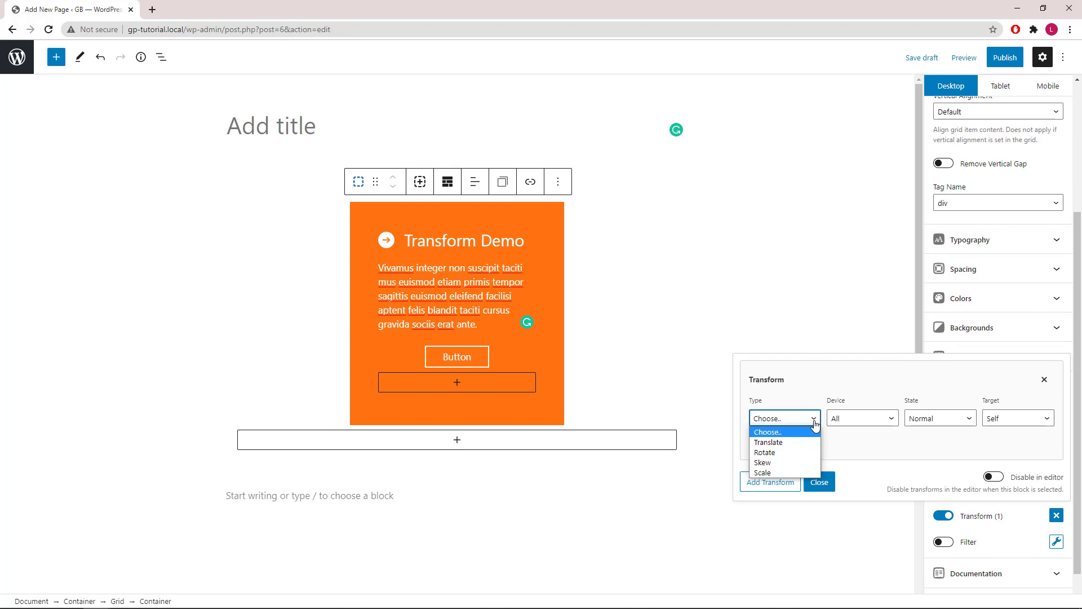
click(793, 447)
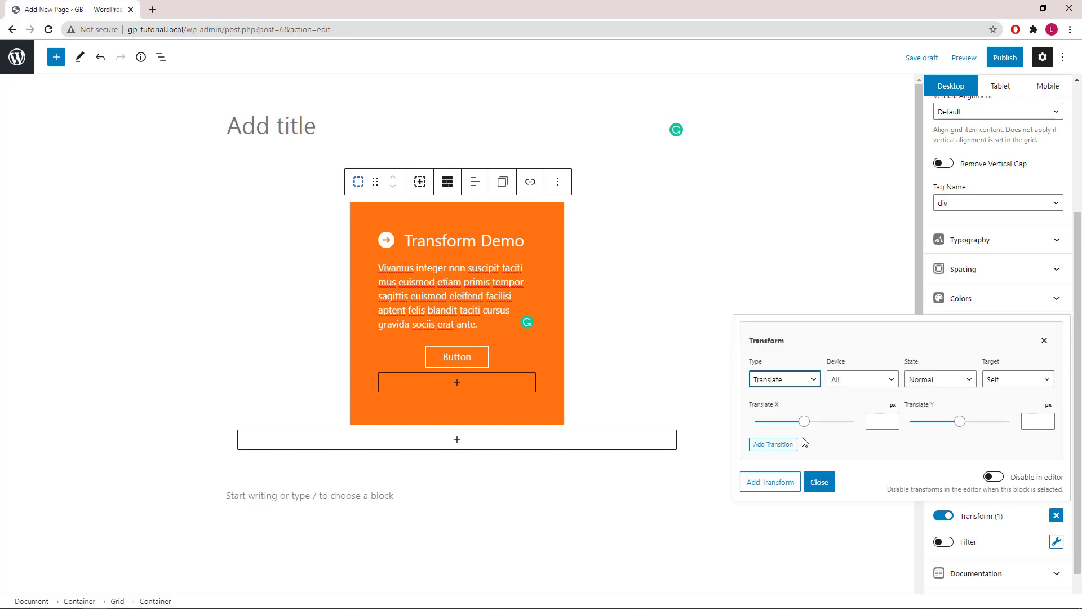
Step: Review the device options for the transform and set its state to Hover
click(875, 384)
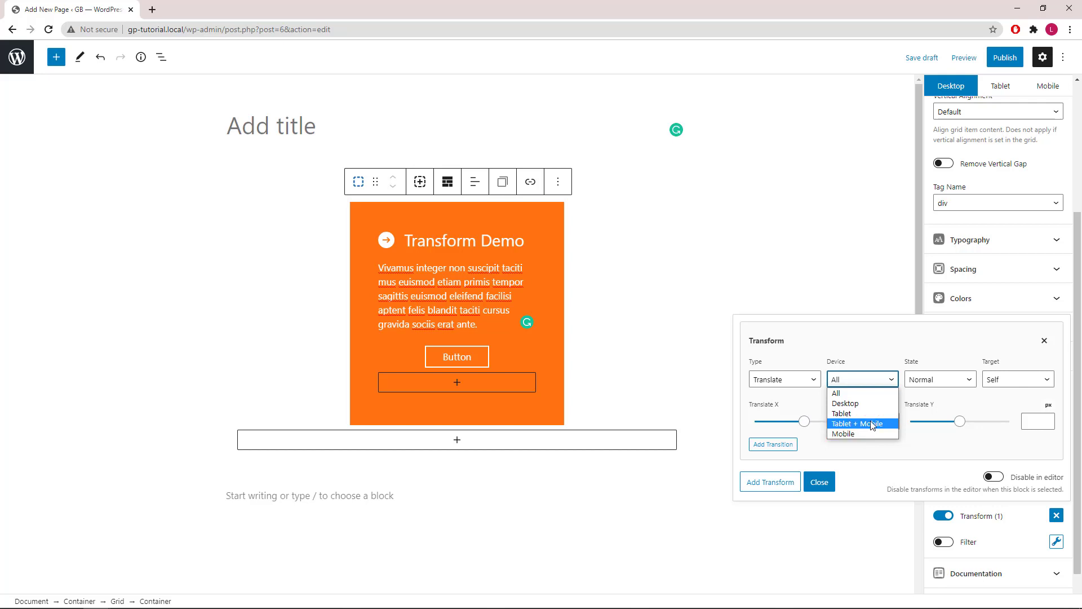
click(950, 382)
click(950, 382)
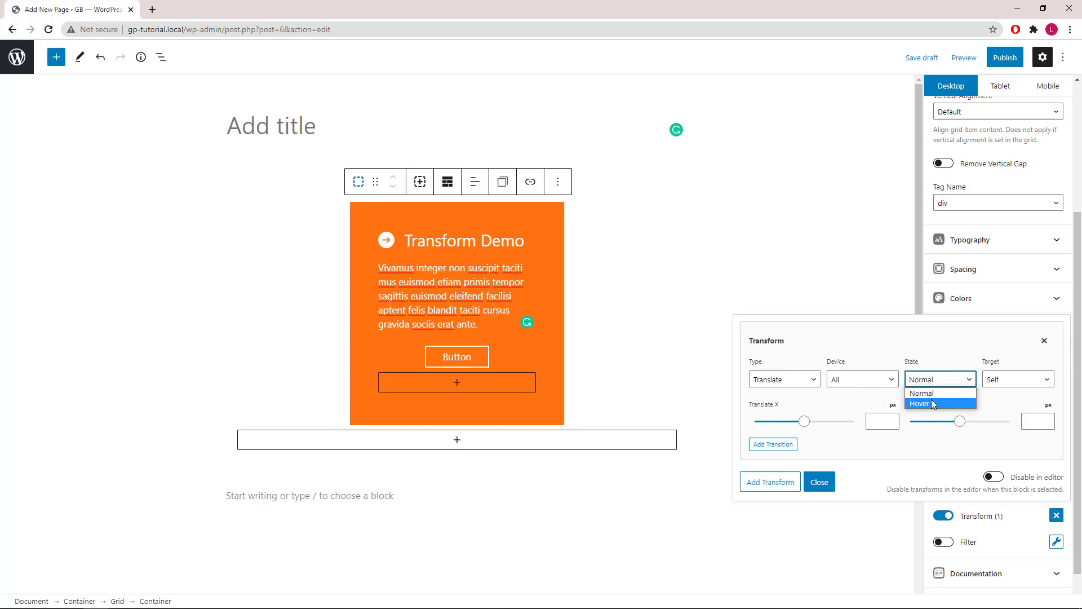
click(932, 403)
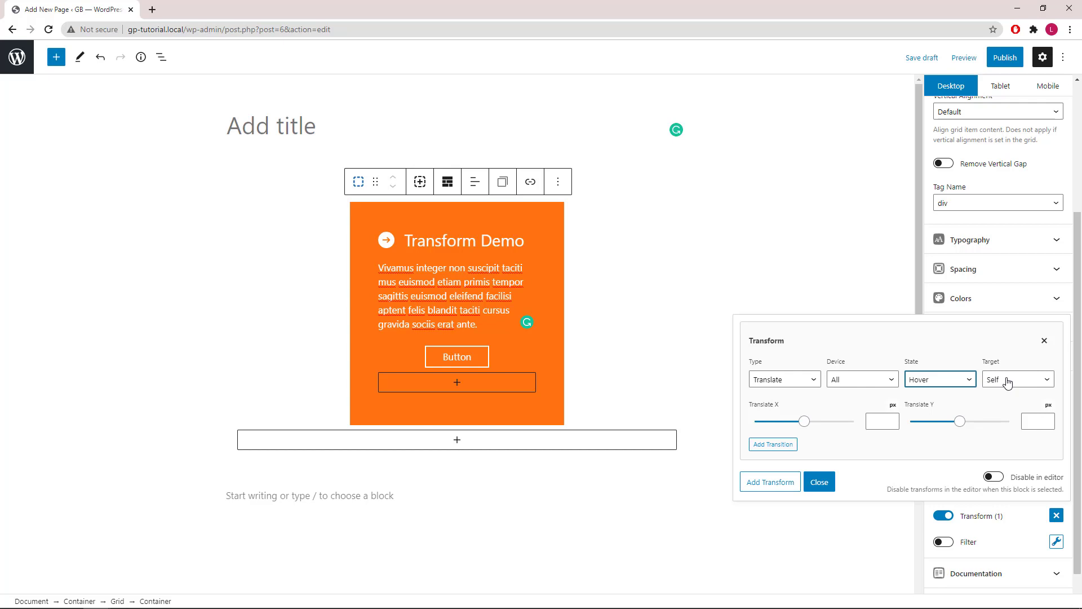
Step: Set Translate X and Translate Y to 30 px each
click(875, 421)
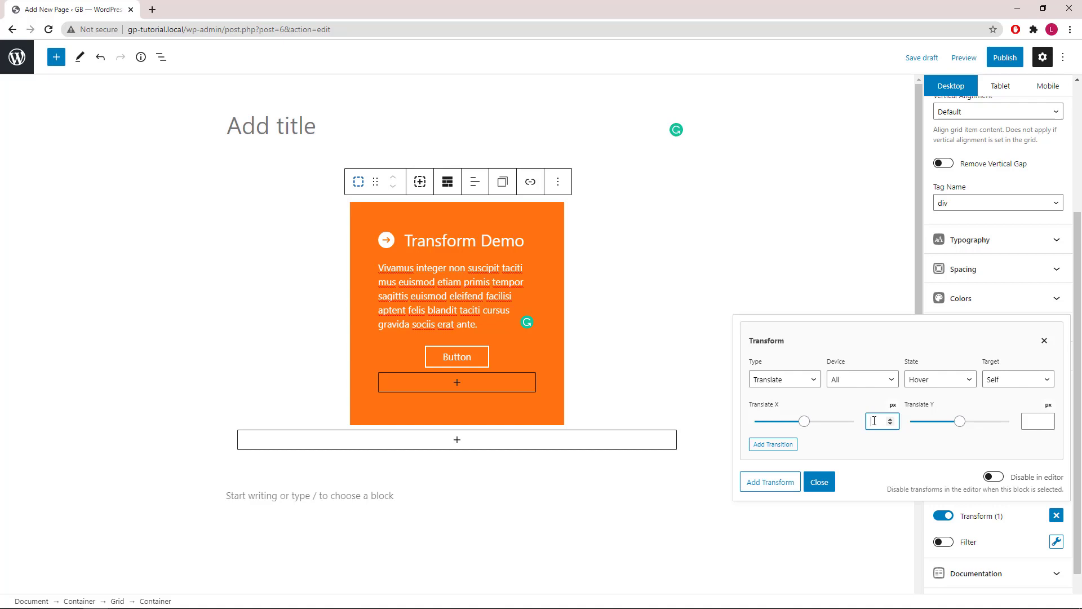
text(30)
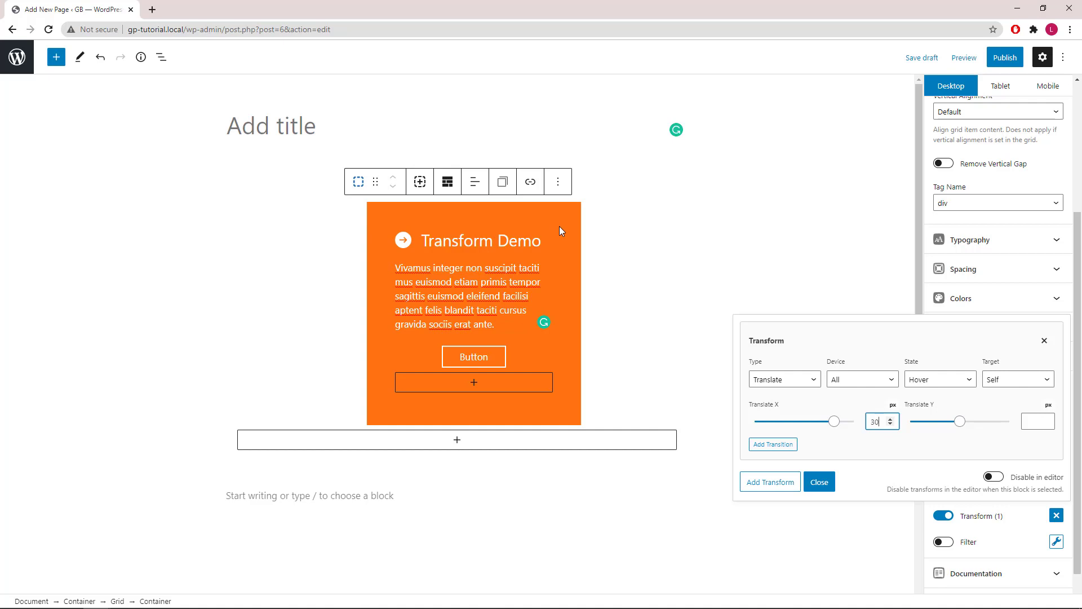
click(1033, 420)
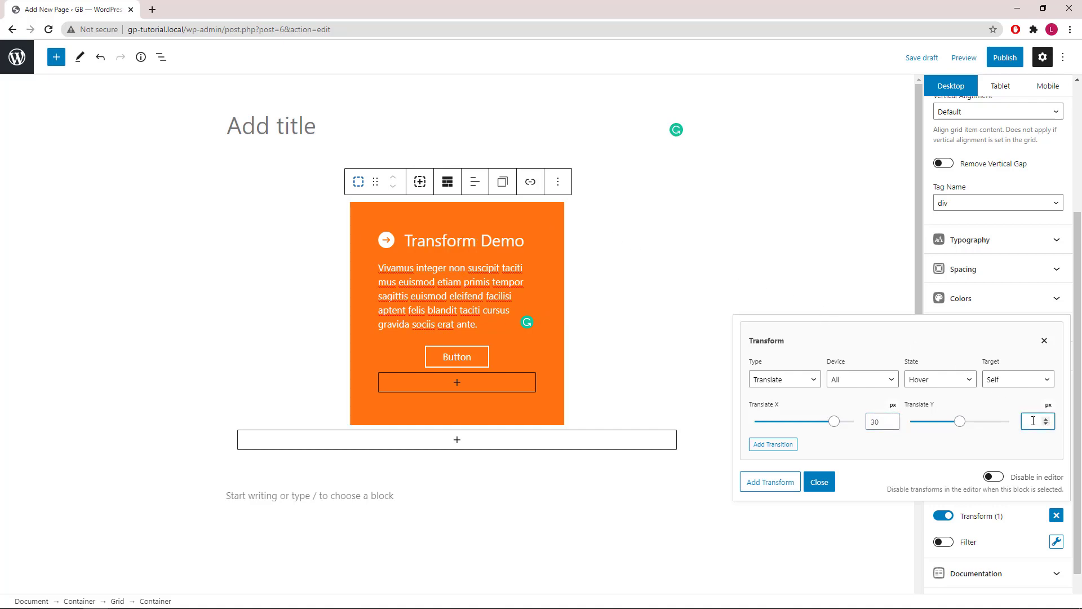
text(30)
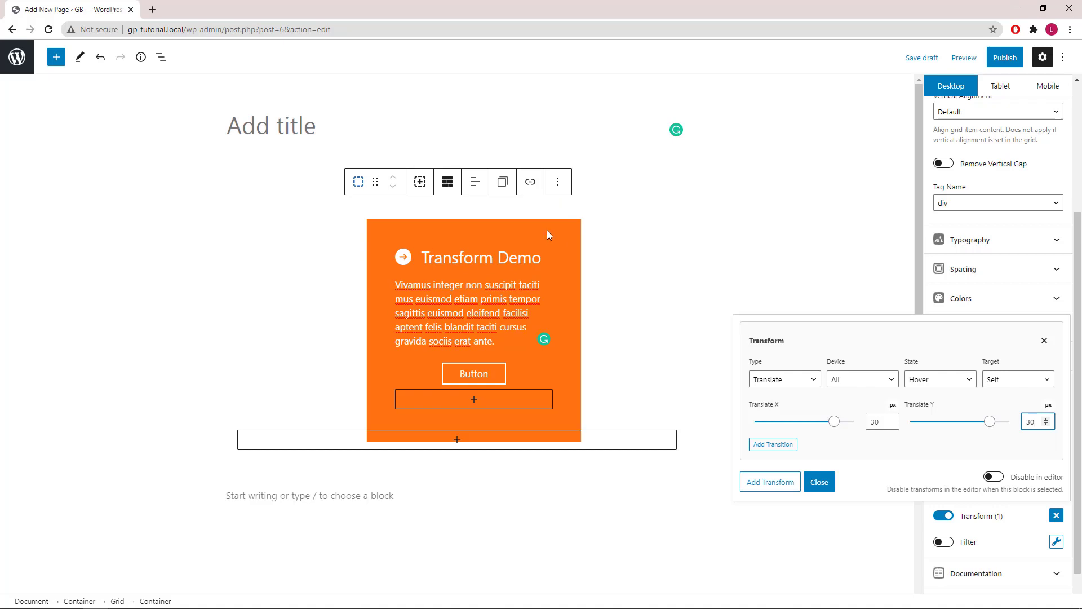
click(991, 423)
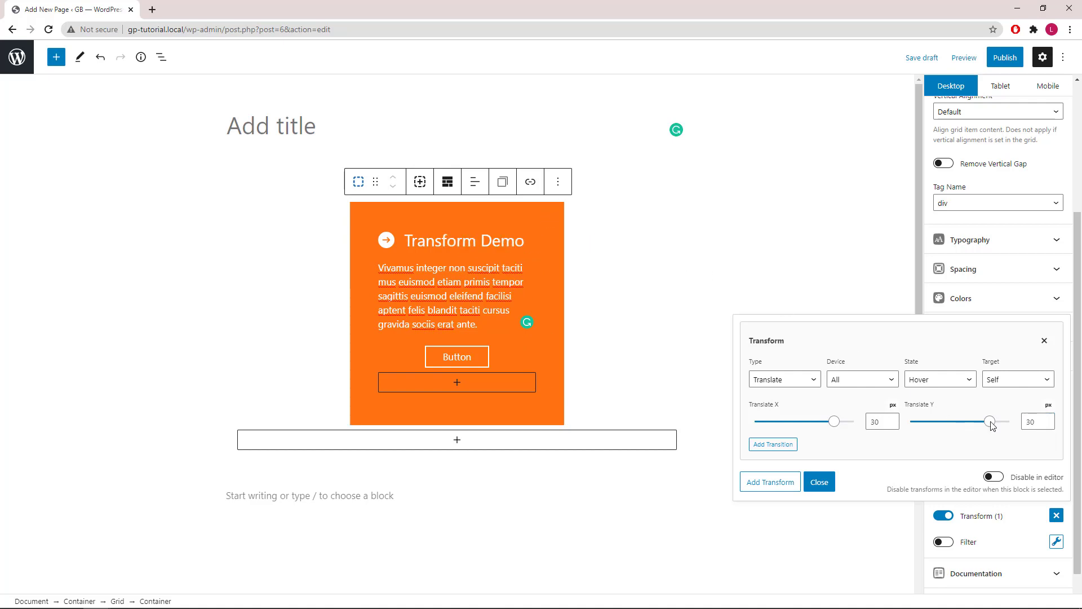
Step: Set the translate target to Inner Container, and then to a custom selector with the class .gb-icon
click(1017, 383)
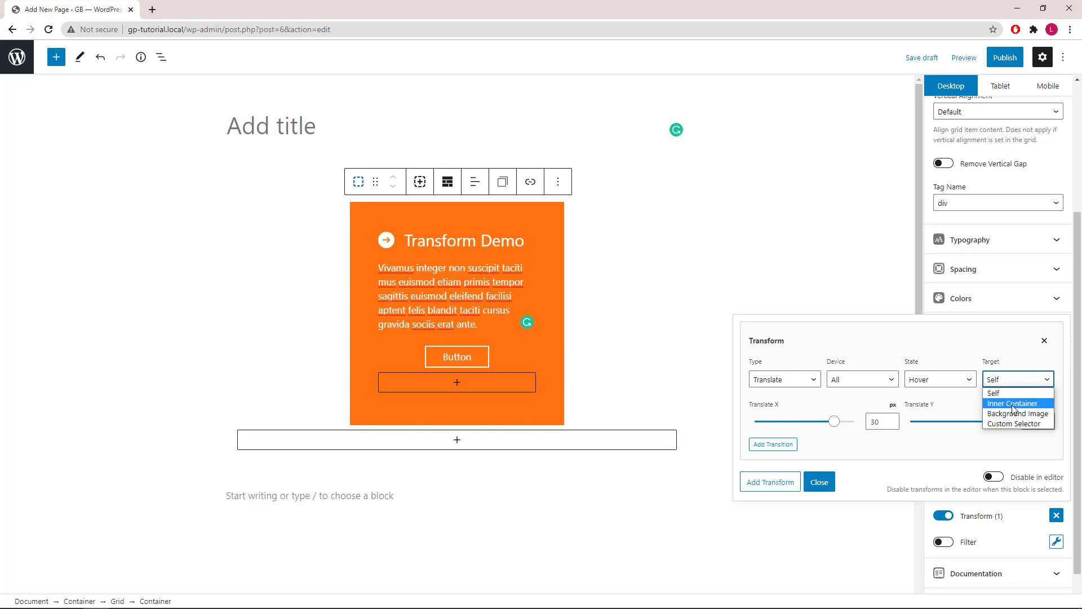
click(1012, 404)
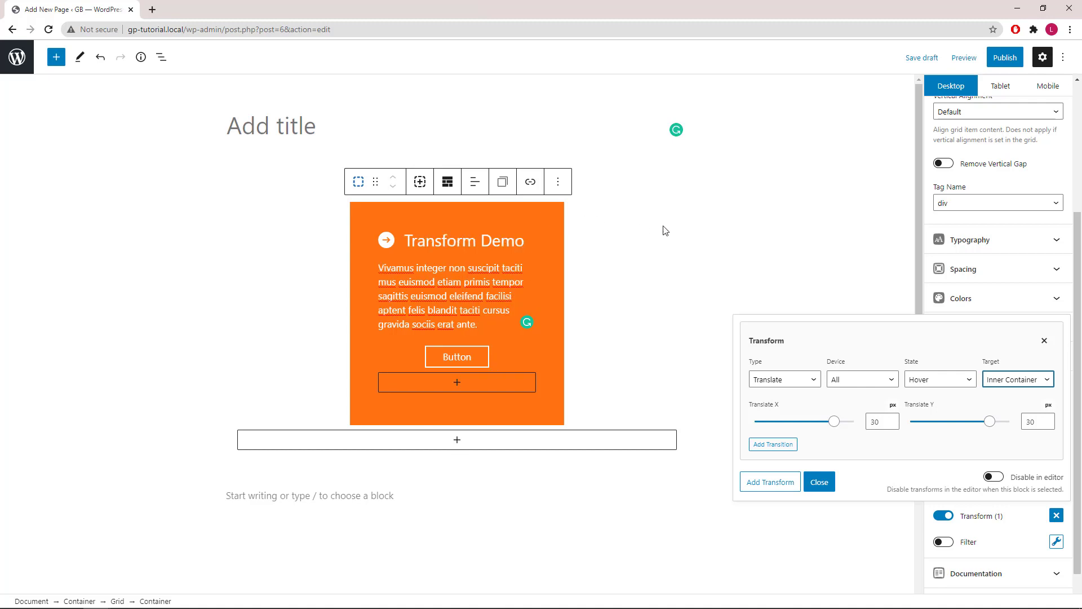
click(1020, 381)
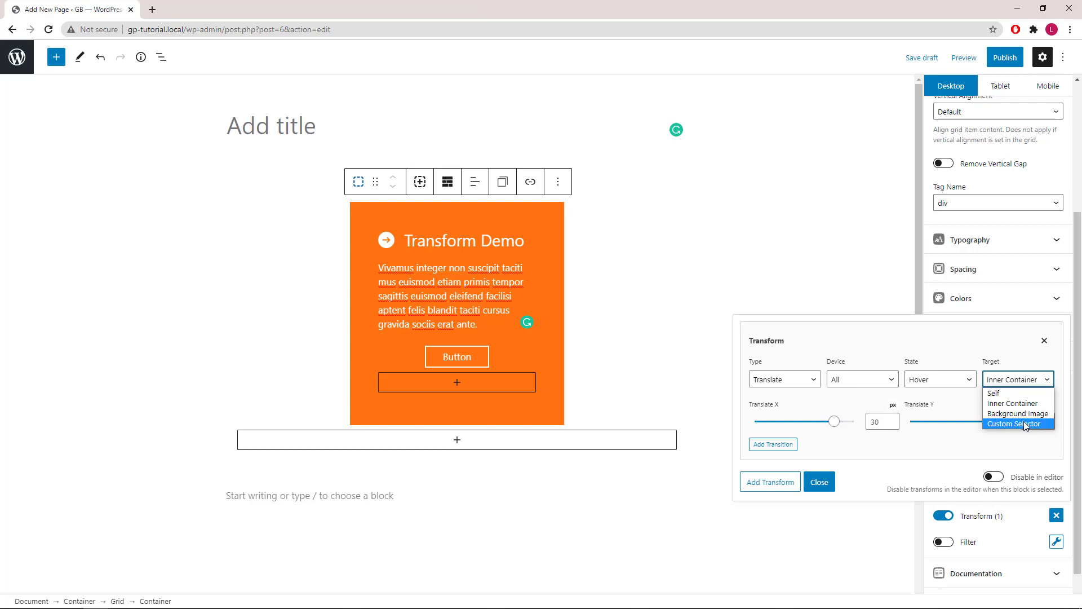
click(1024, 422)
click(1017, 384)
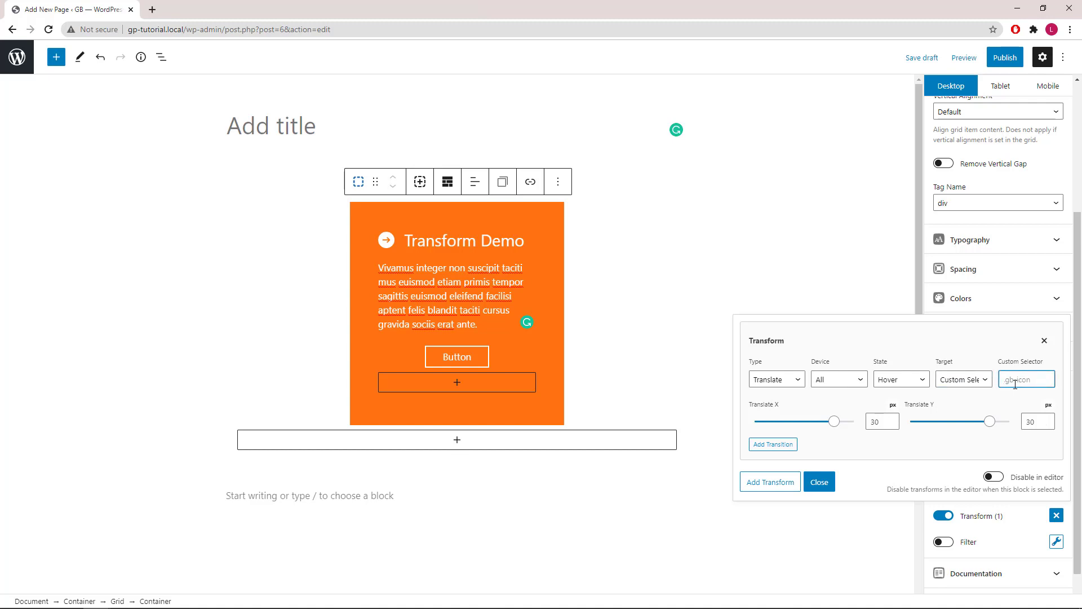
text(.gb)
text(-icon)
Step: Change the custom selector to .gb-title and then to .gb-button
drag(1032, 379, 1017, 382)
text(title)
key(BackSpace)
key(BackSpace)
text(button)
click(753, 271)
Step: Change the transform type to Rotate with the target Self and preview the hover effect on the container
click(799, 384)
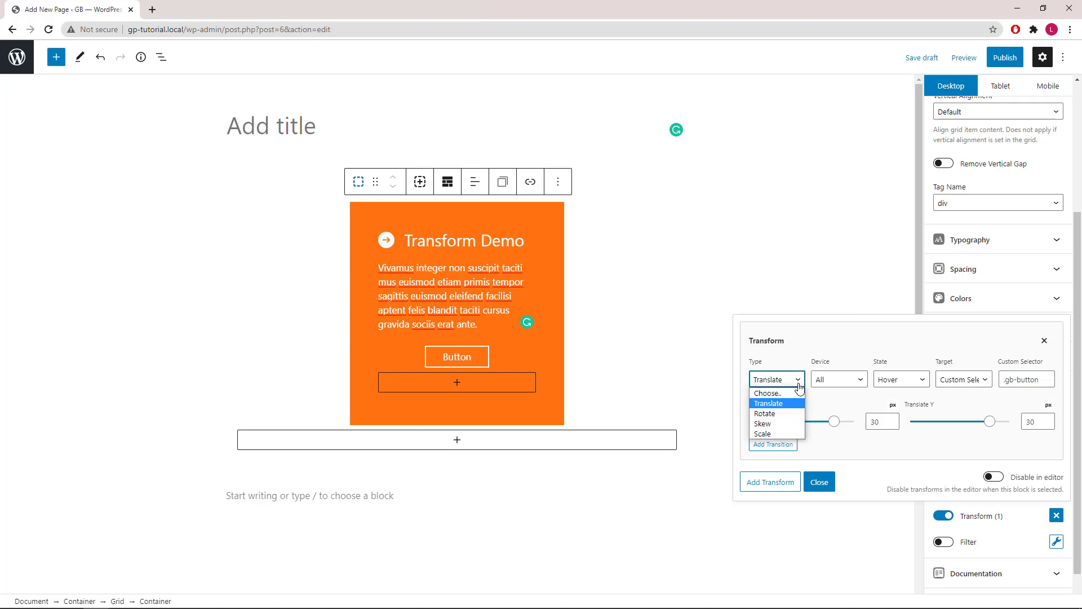
click(786, 415)
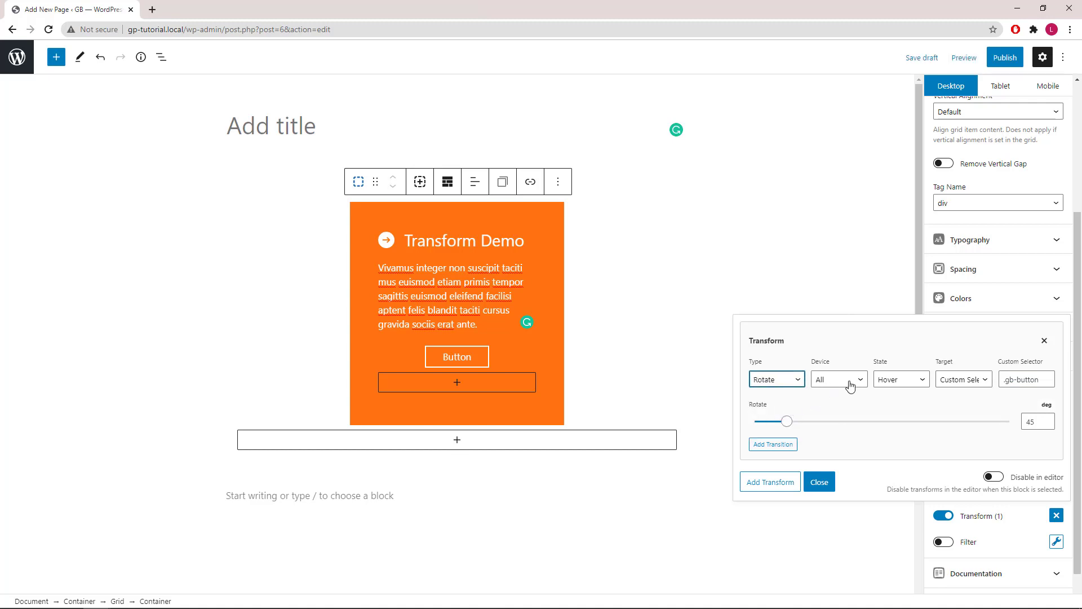
click(968, 384)
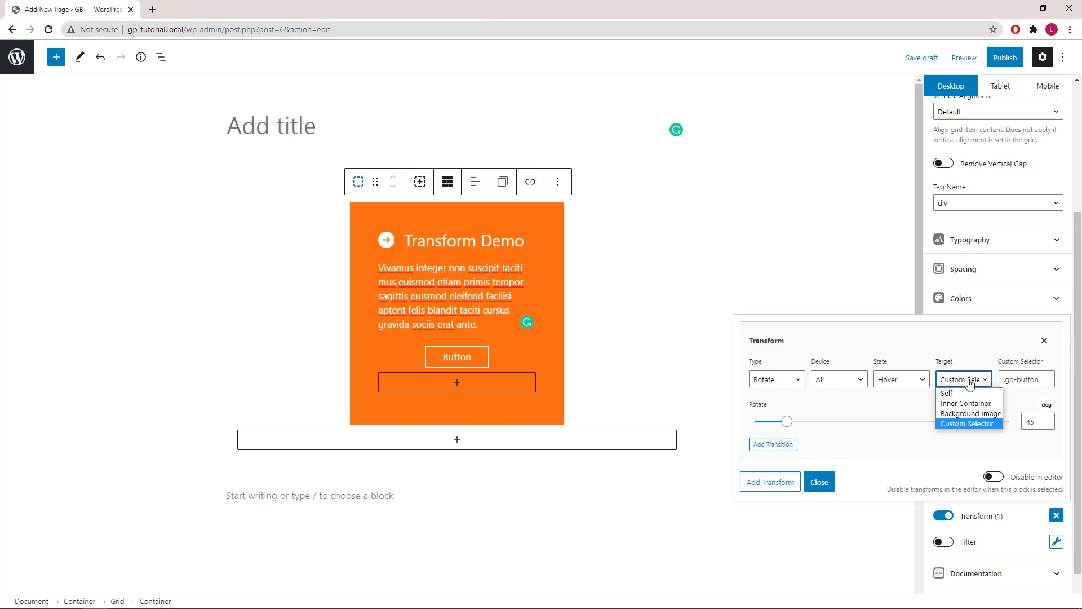
click(962, 394)
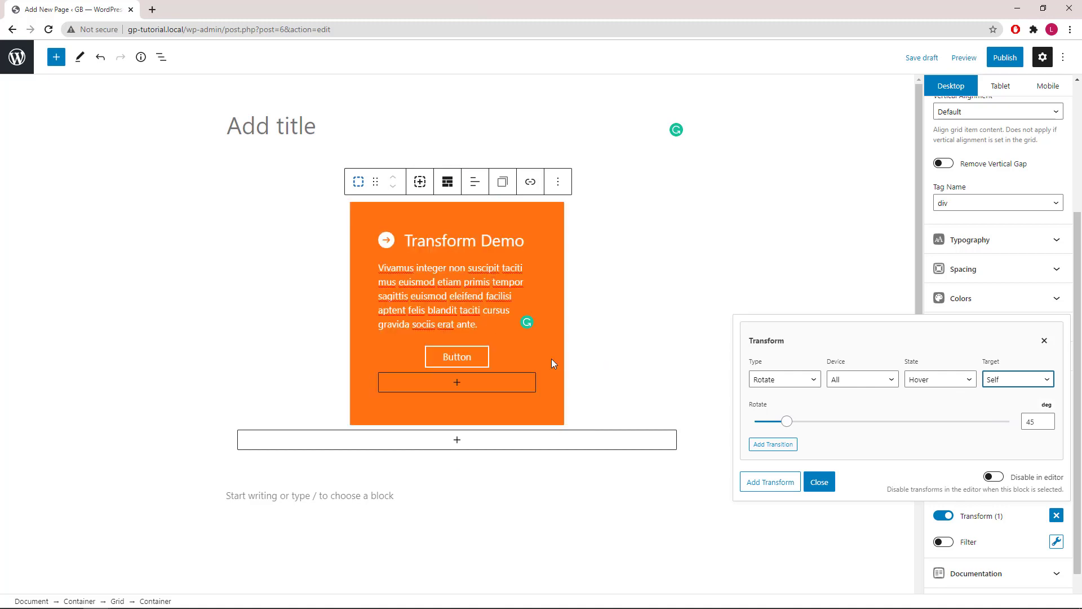
mouse_move(502, 359)
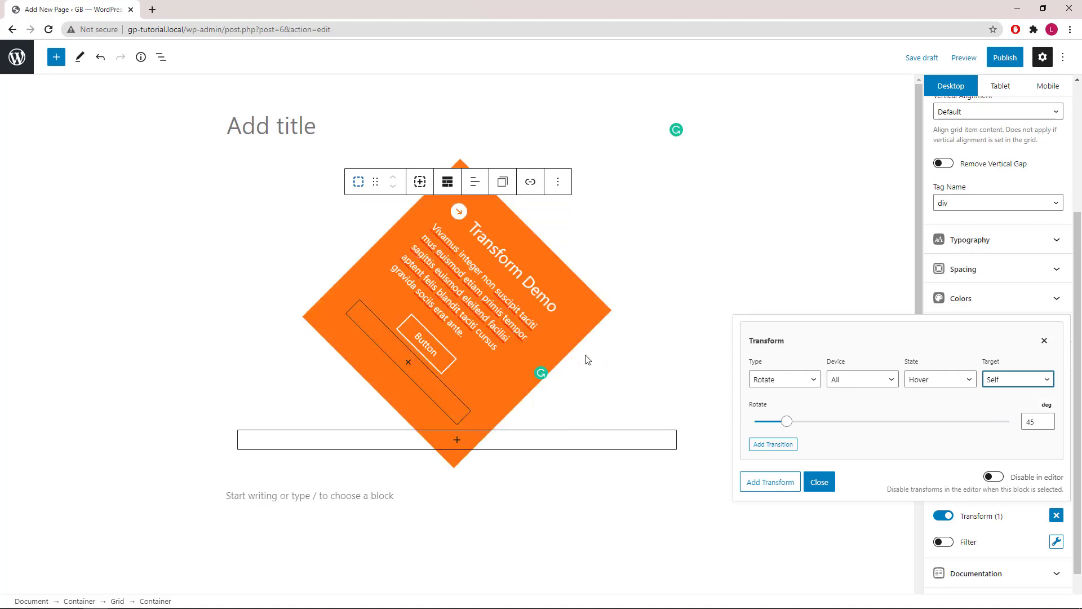
Step: Switch the rotate target to Inner Container and then to the .gb-button custom selector
click(1004, 381)
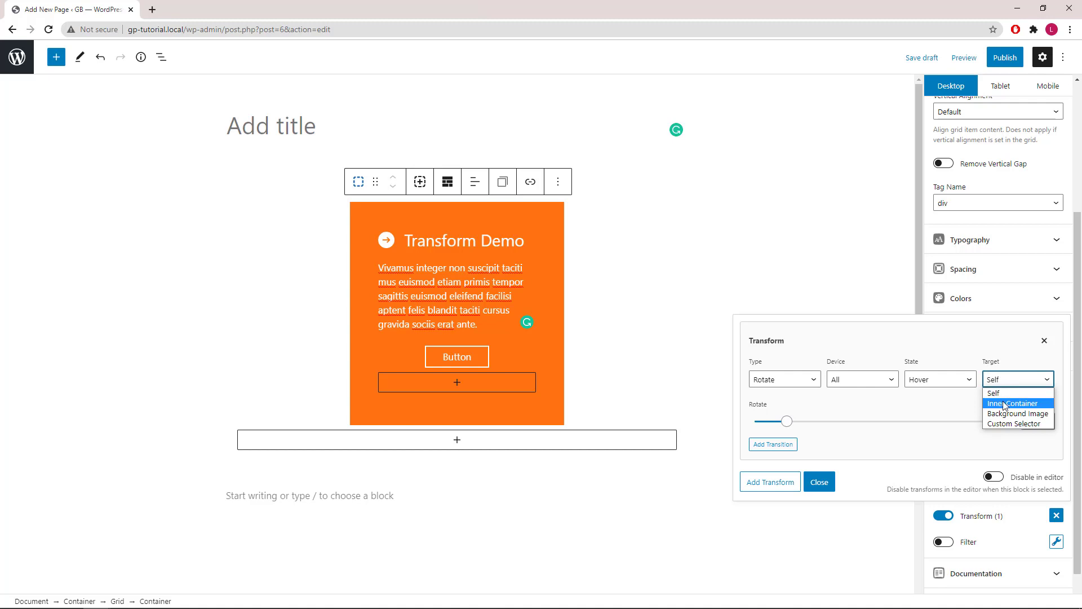
click(1004, 403)
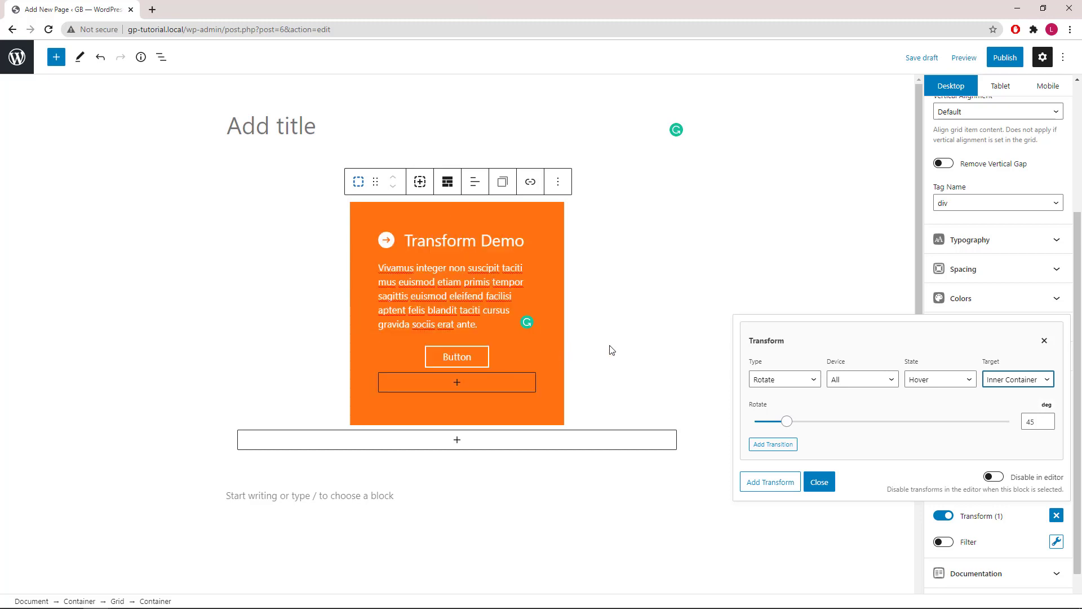
click(1009, 379)
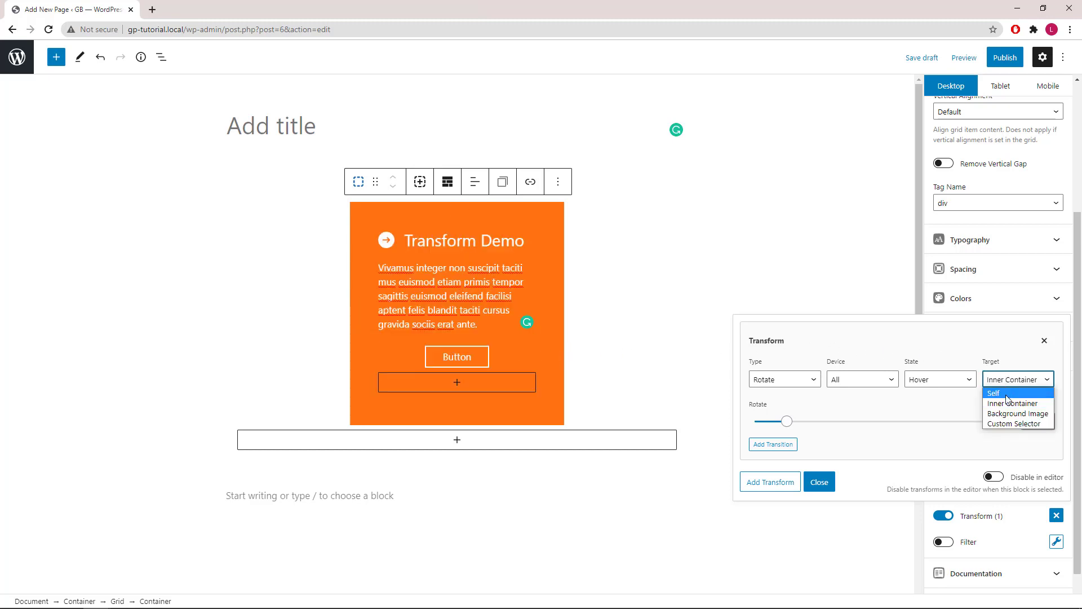
click(1008, 424)
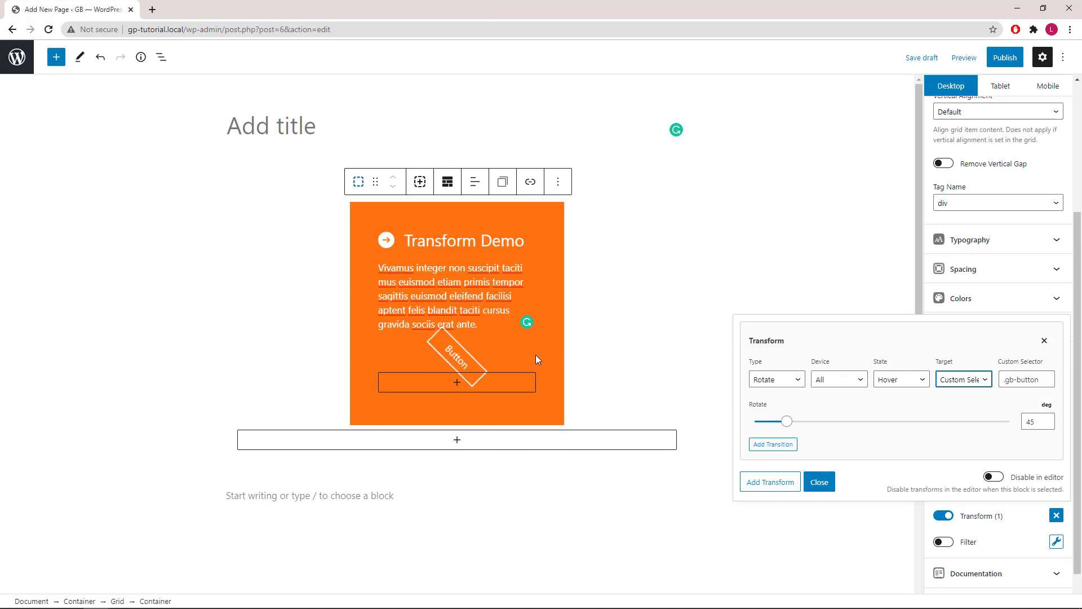
Step: Change the transform type to Skew and set its target to Self
click(798, 380)
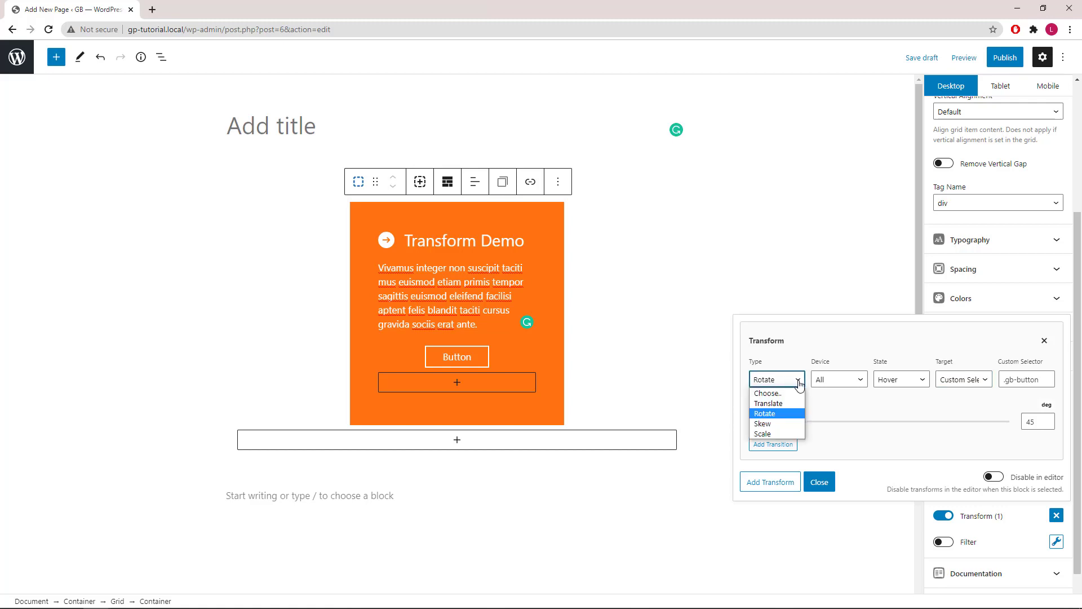
click(785, 424)
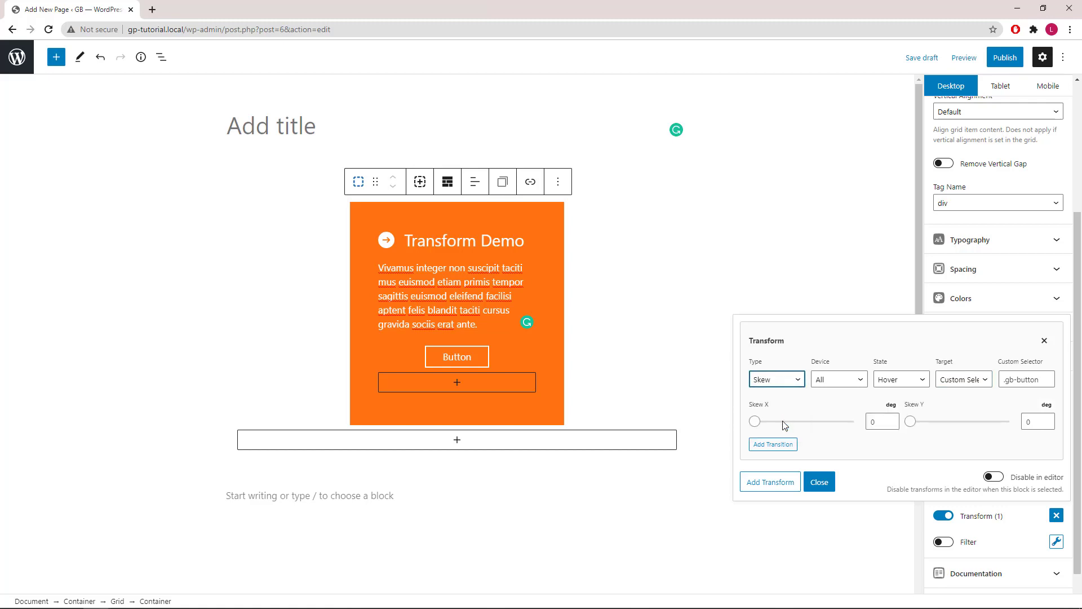
click(971, 382)
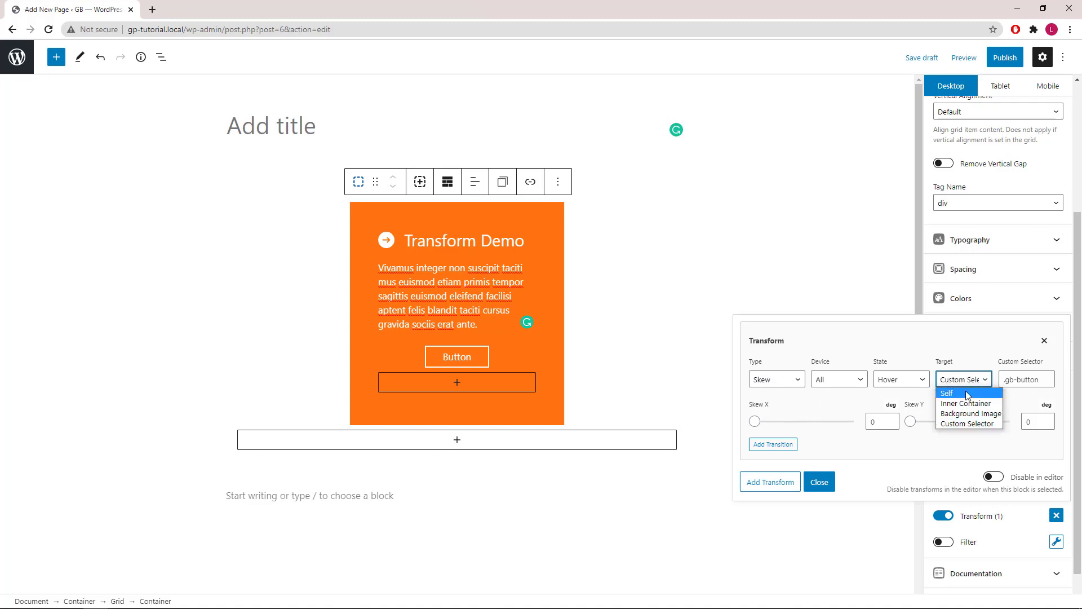
click(966, 392)
Step: Set Skew X to 20 degrees and Skew Y to 30 degrees
click(878, 422)
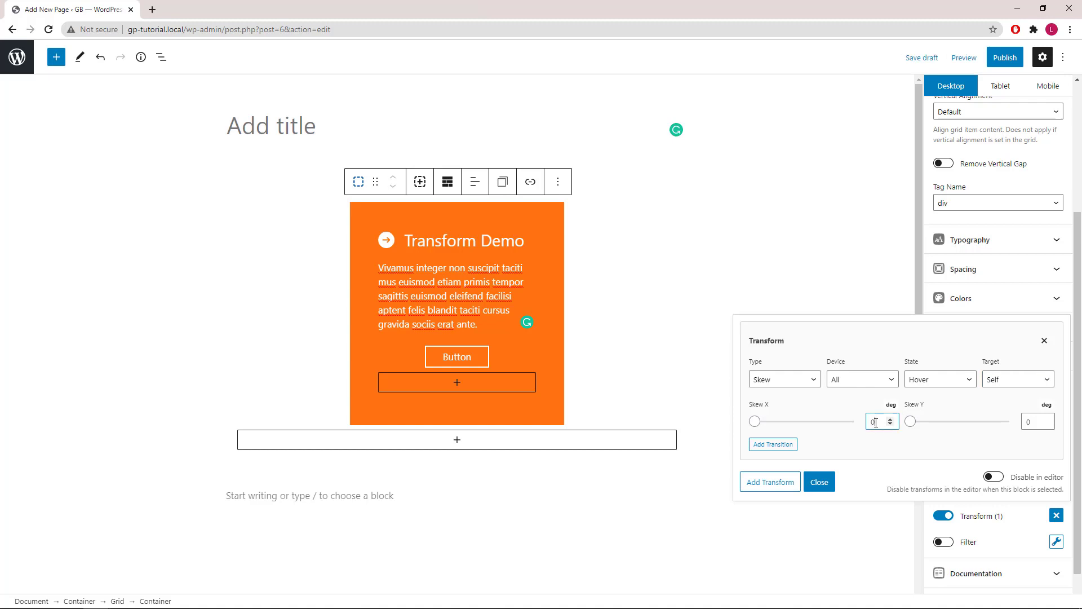
double_click(870, 421)
text(20)
double_click(1030, 421)
text(30)
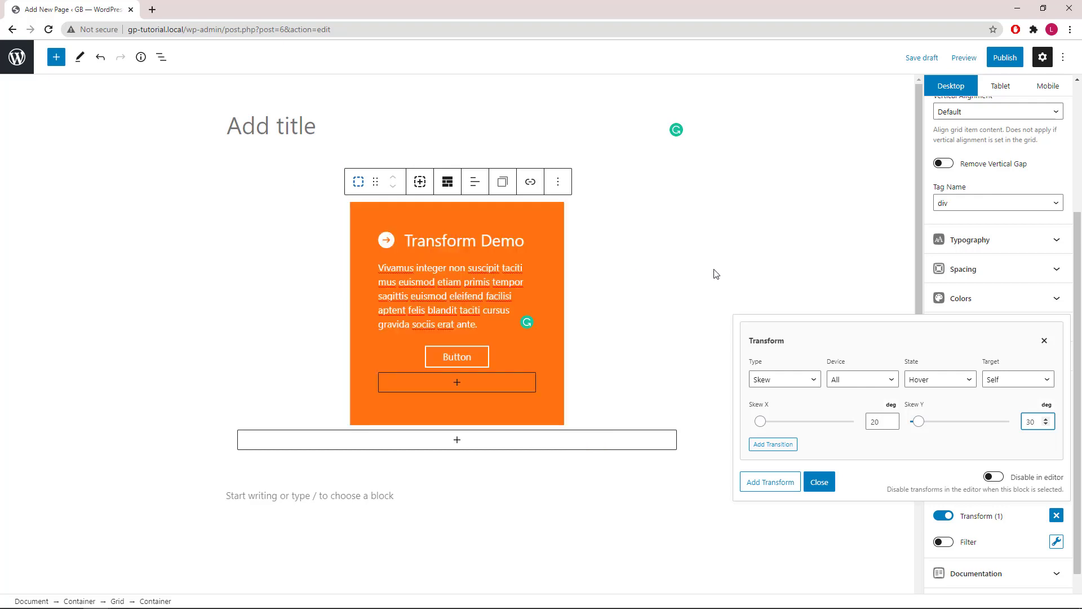
Step: Set the skew target to Inner Container and Skew Y to 0 degrees
click(1014, 385)
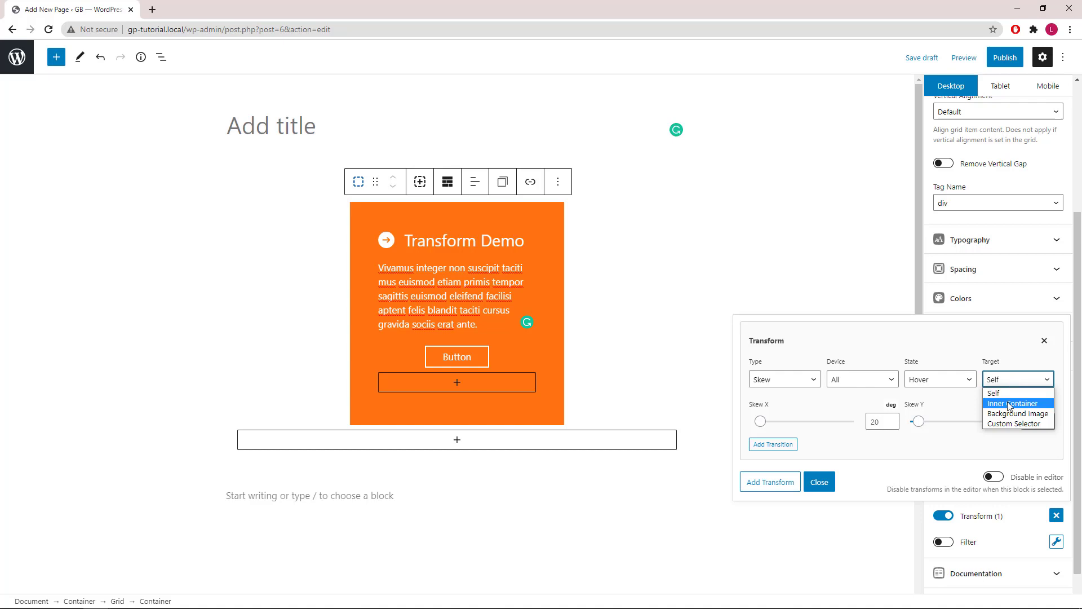
click(1009, 404)
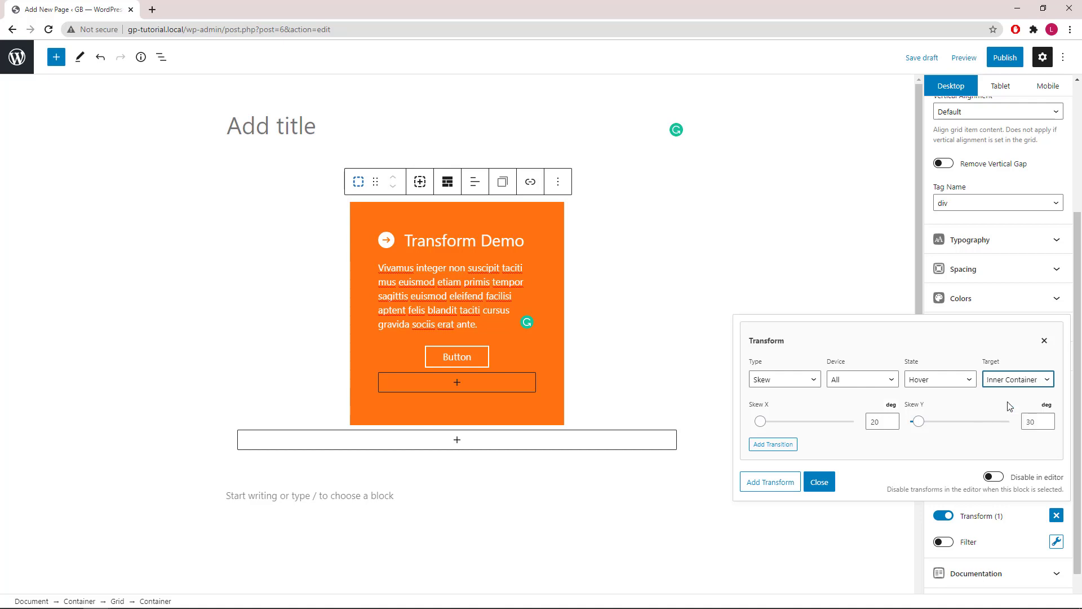
double_click(1027, 422)
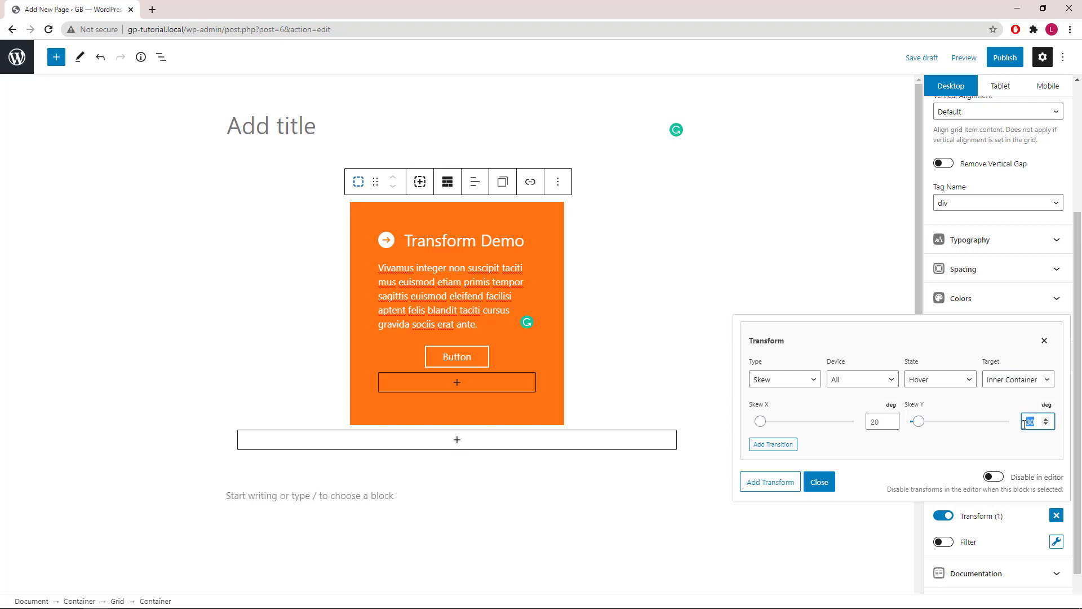
text(0)
Step: Change the transform type to Scale and set its target to Self
click(813, 382)
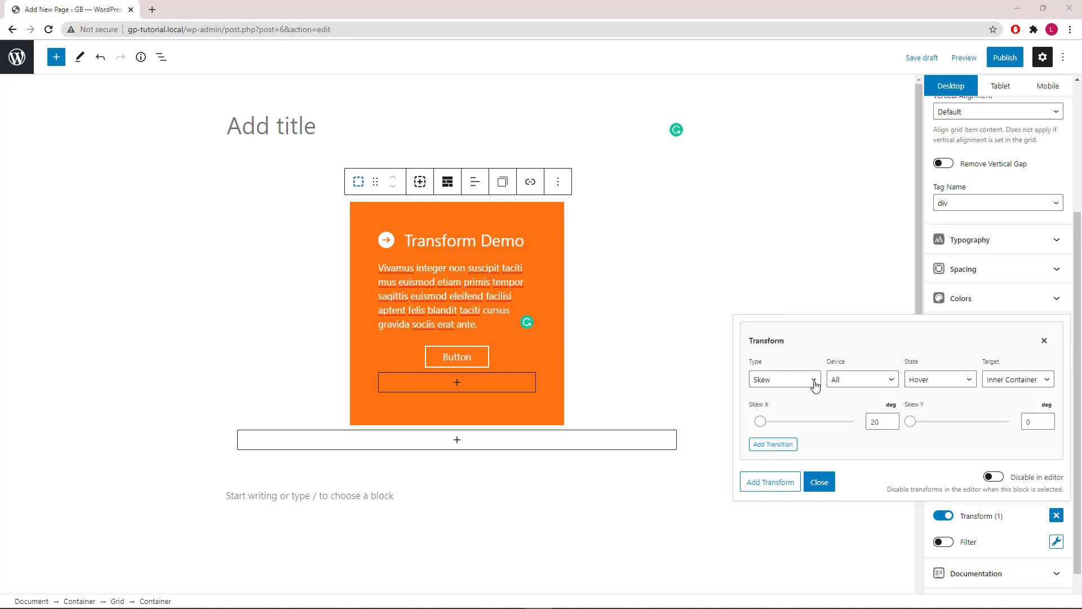
click(814, 381)
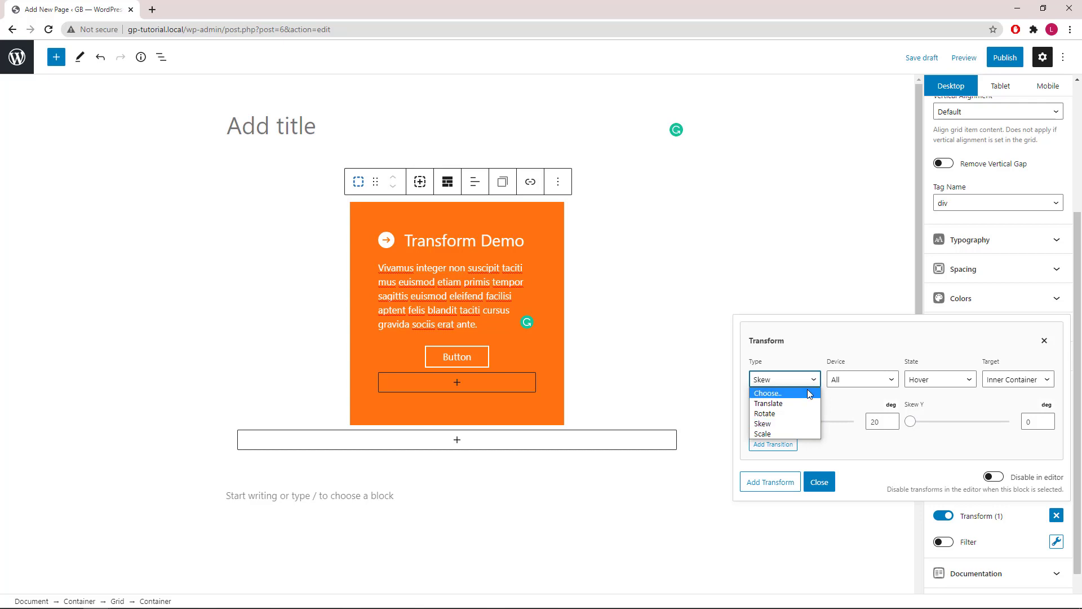
click(796, 433)
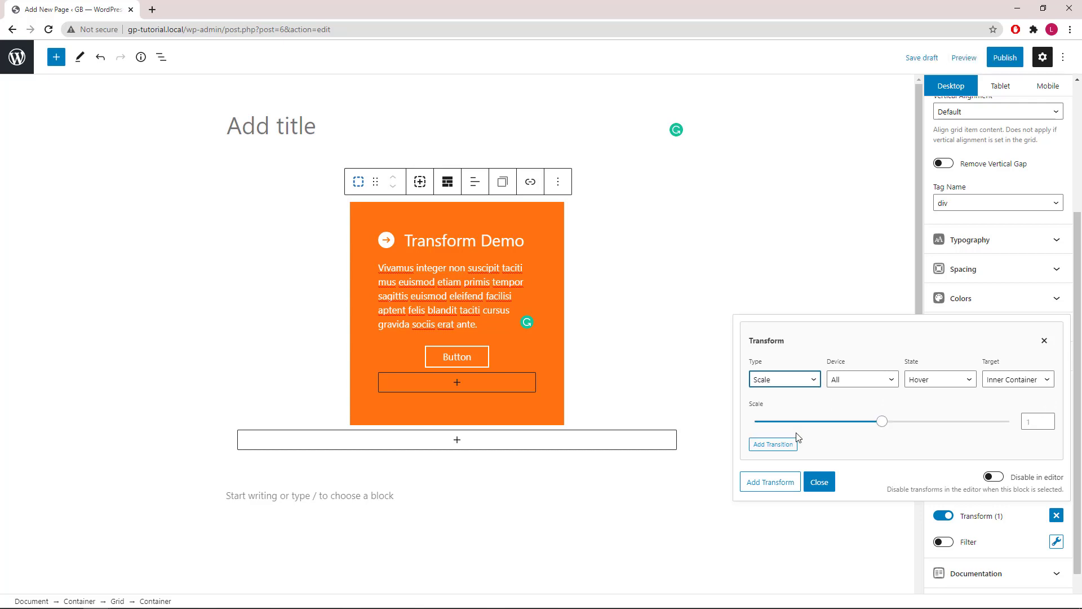
click(1008, 381)
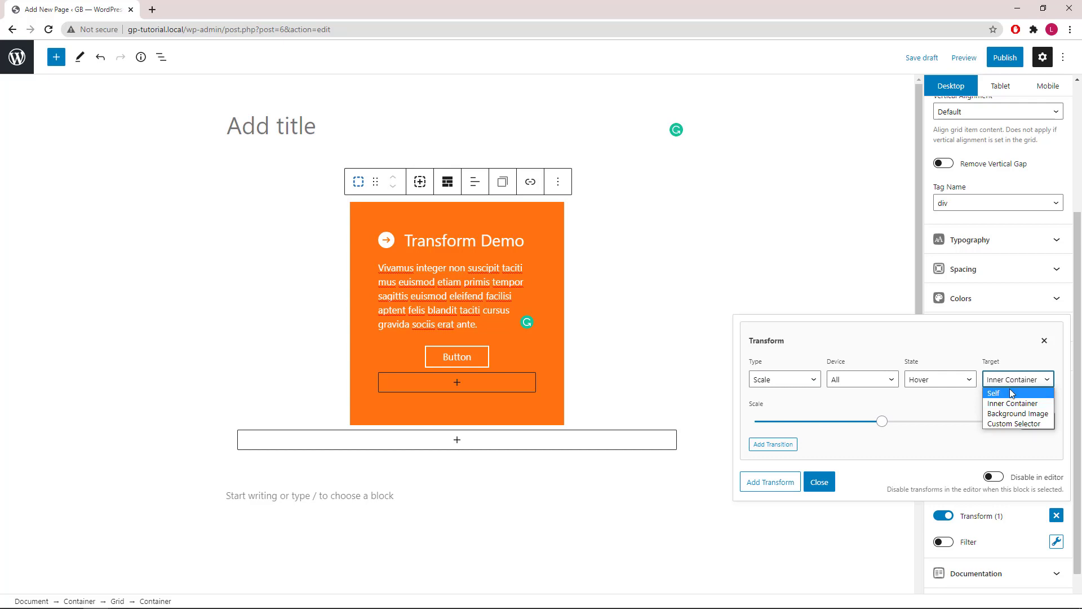
click(1012, 394)
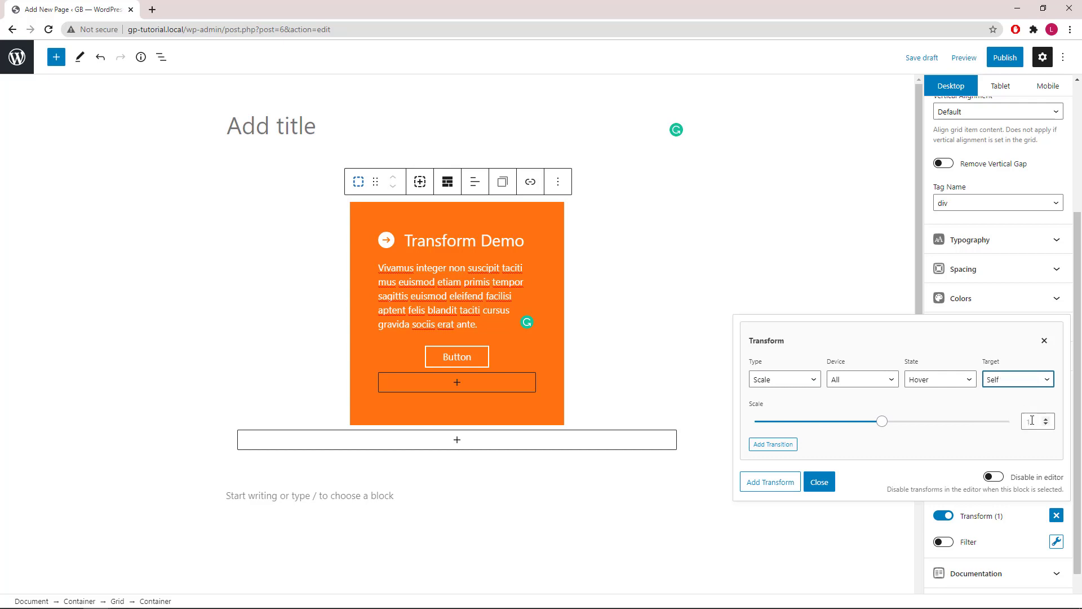
Step: Try Scale values of 1.5 and 0.7 on the container, ending with the scale set to 1.3
drag(885, 425, 941, 424)
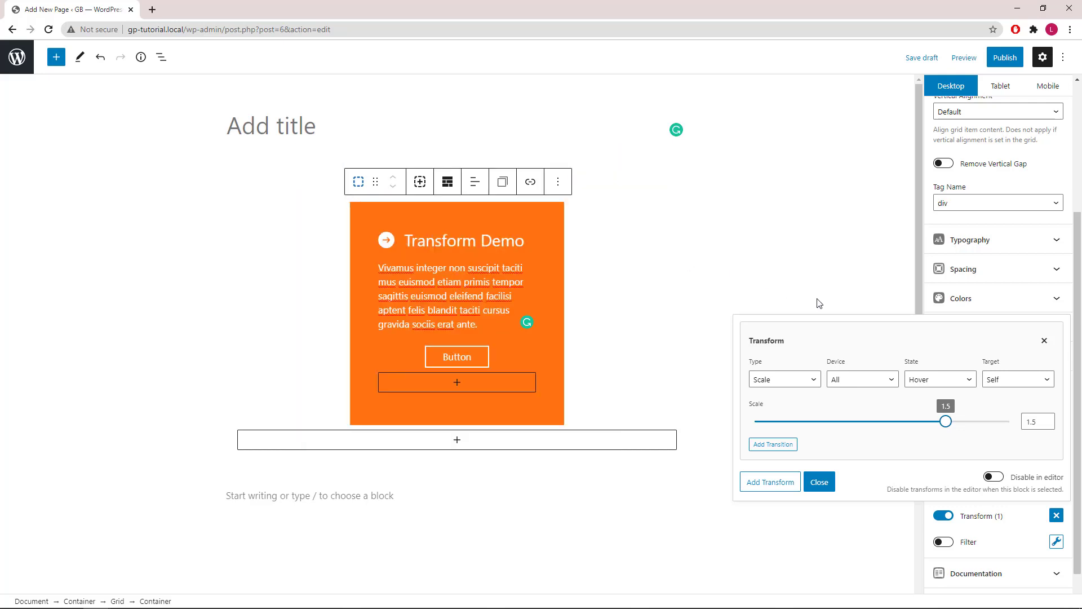
drag(945, 421, 843, 422)
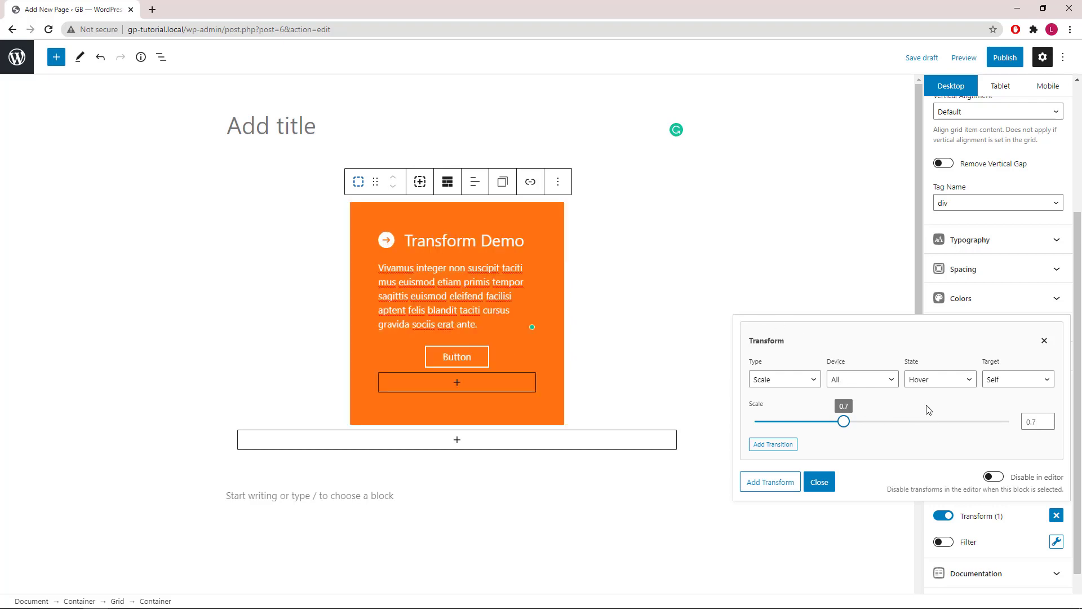
click(1046, 421)
click(1046, 419)
click(1046, 419)
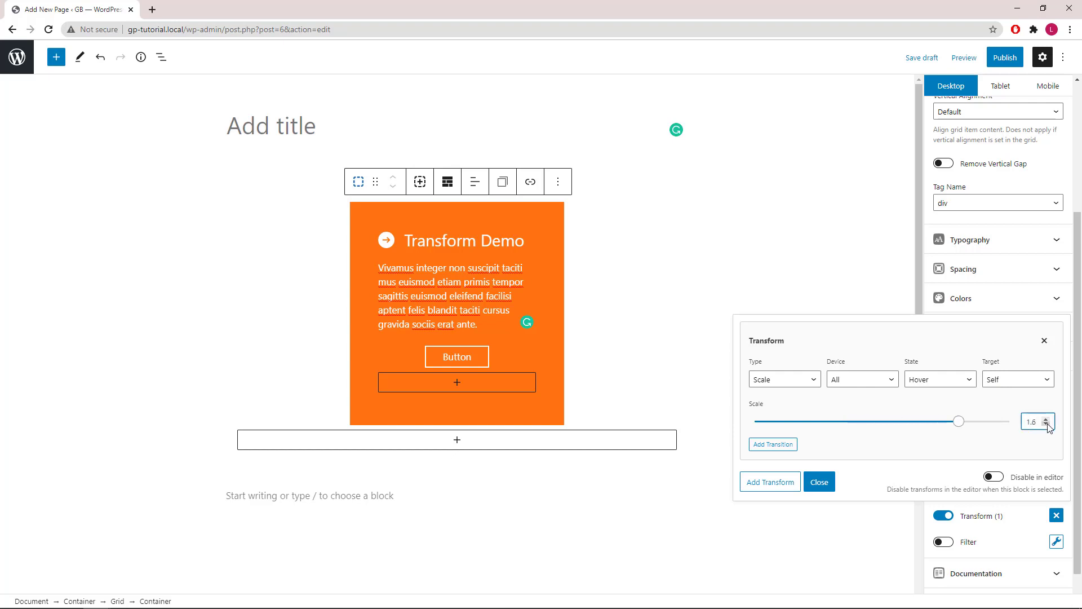
click(1046, 426)
click(1047, 426)
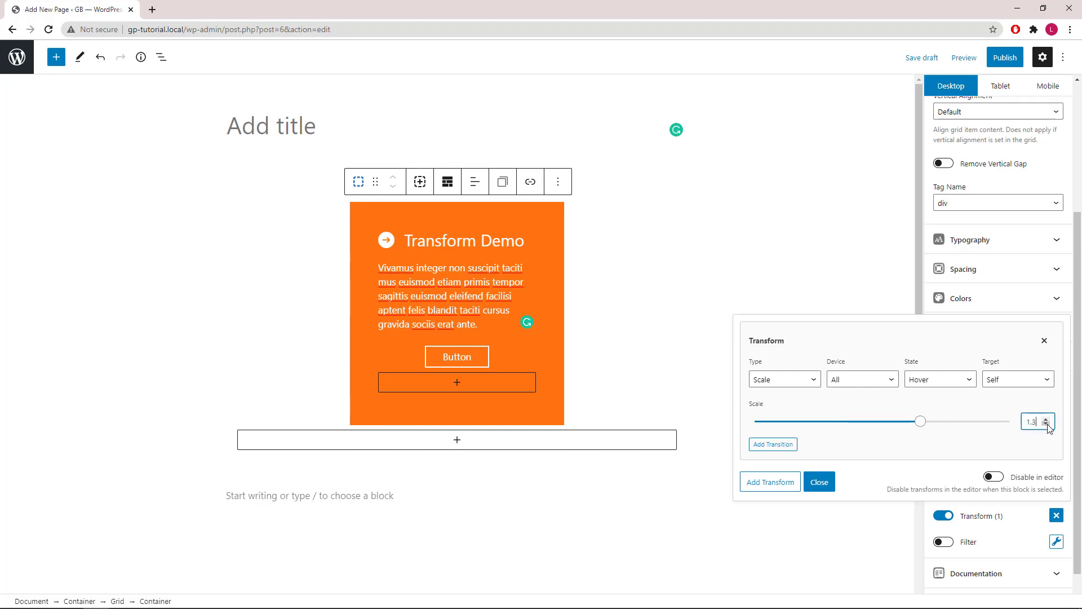
Step: Switch the scale target to Custom Selector and change the selector from the button to .gb-title
click(1029, 383)
click(1017, 424)
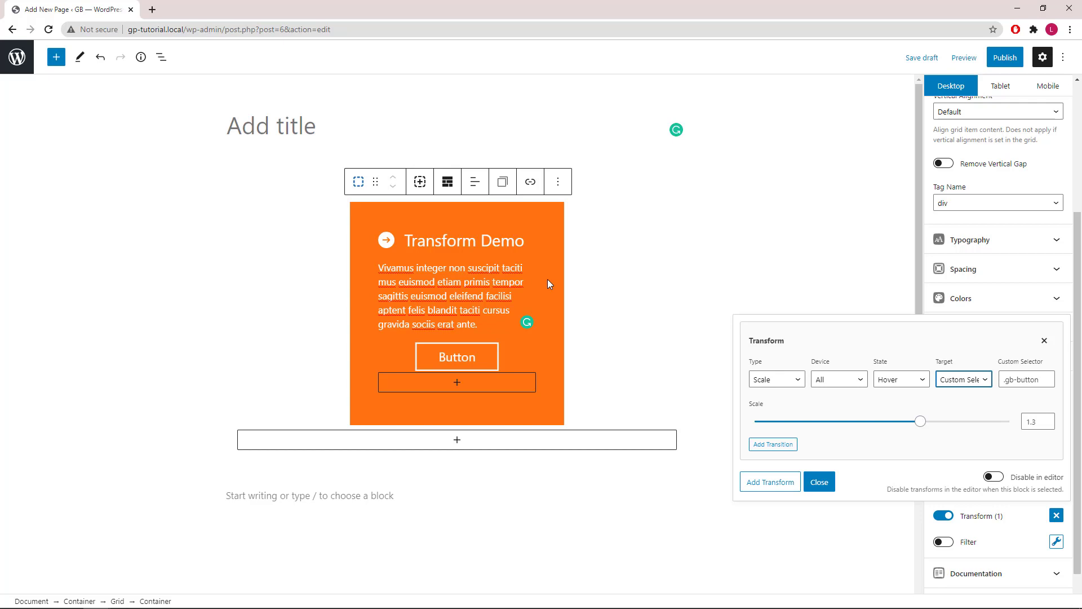
drag(1017, 382, 1038, 381)
text(ti)
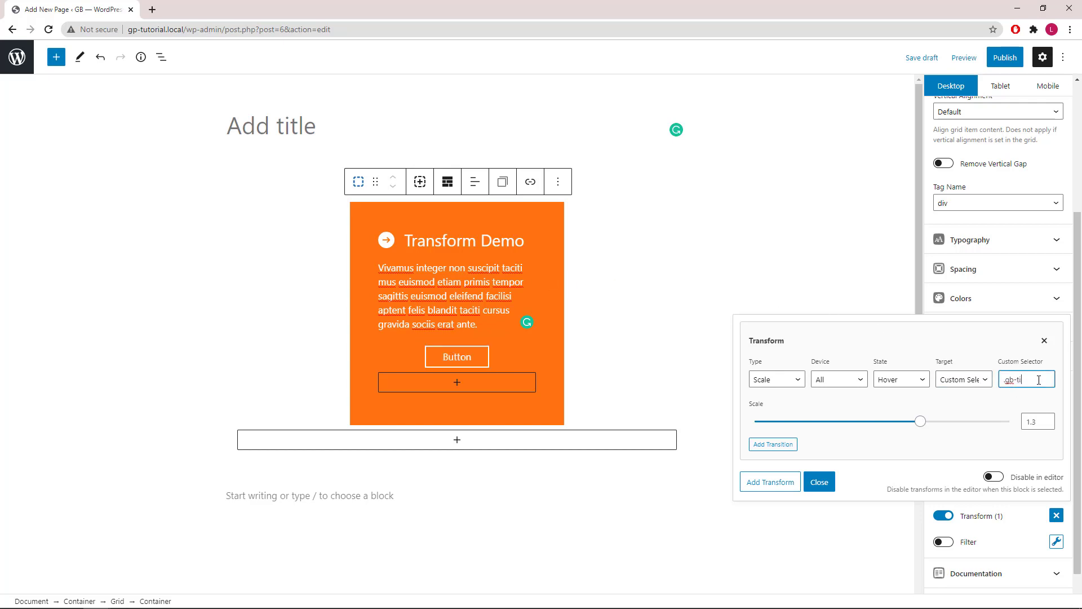
text(tle)
Step: Set the scale target back to Self and add a transition for the transform
click(958, 382)
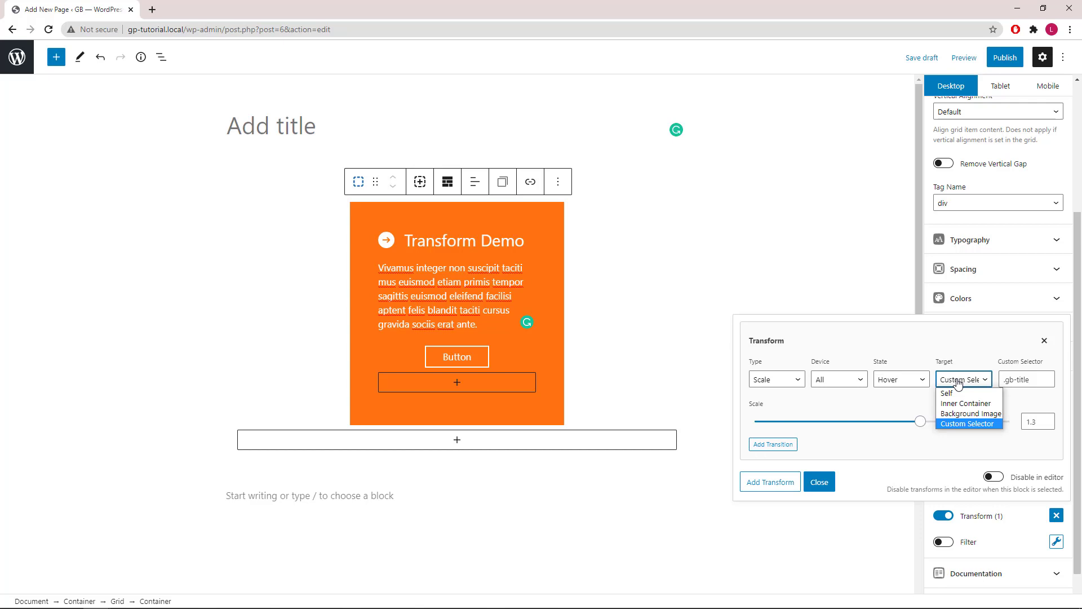
click(956, 395)
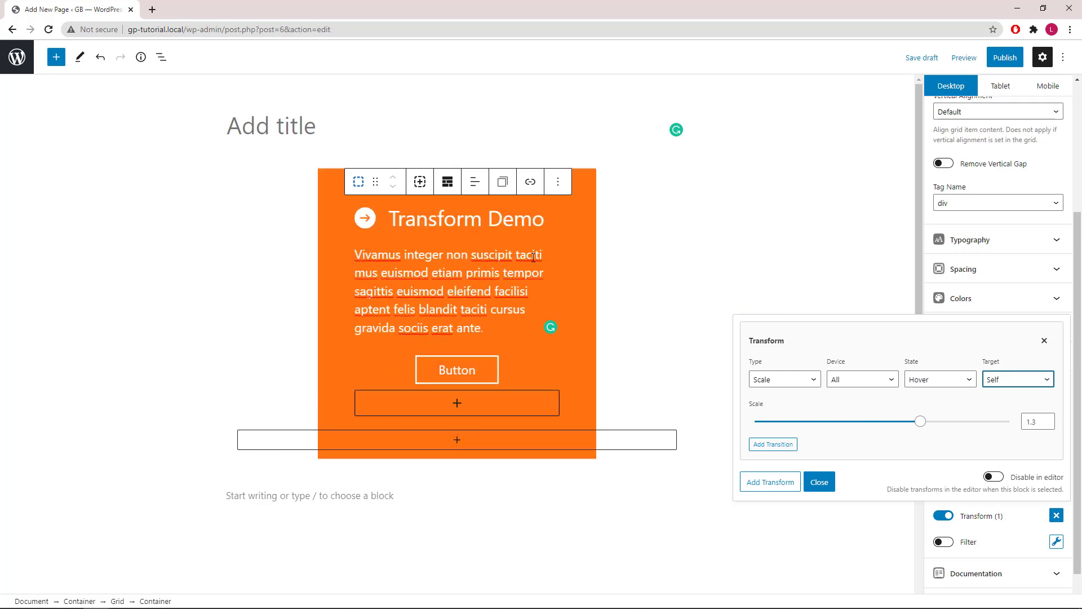
click(773, 444)
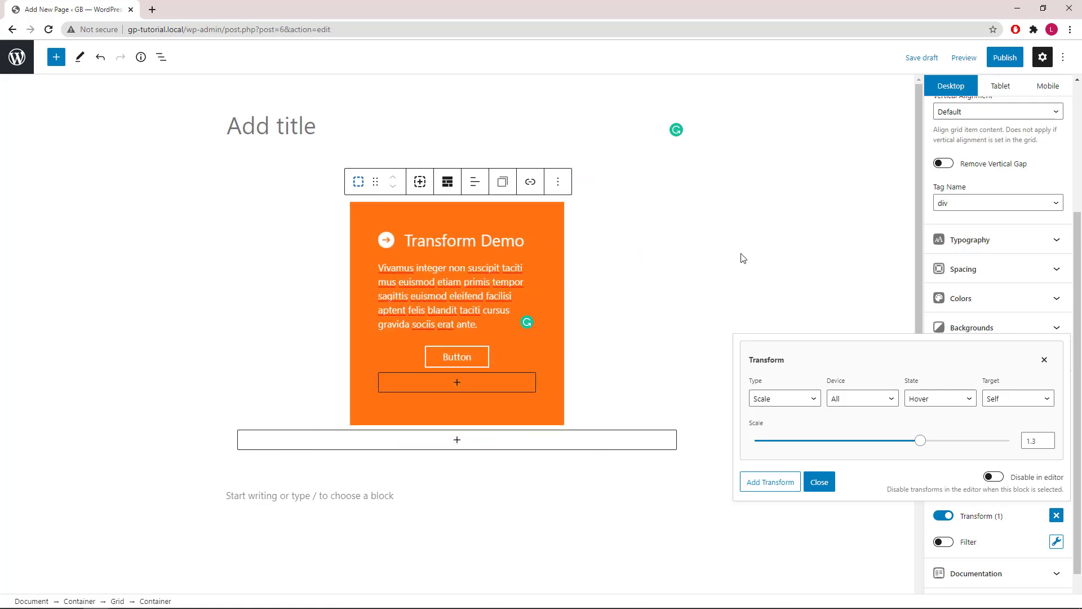
Step: Switch the transform type to Translate, Rotate and Skew in turn to preview each hover transition on the container
click(804, 401)
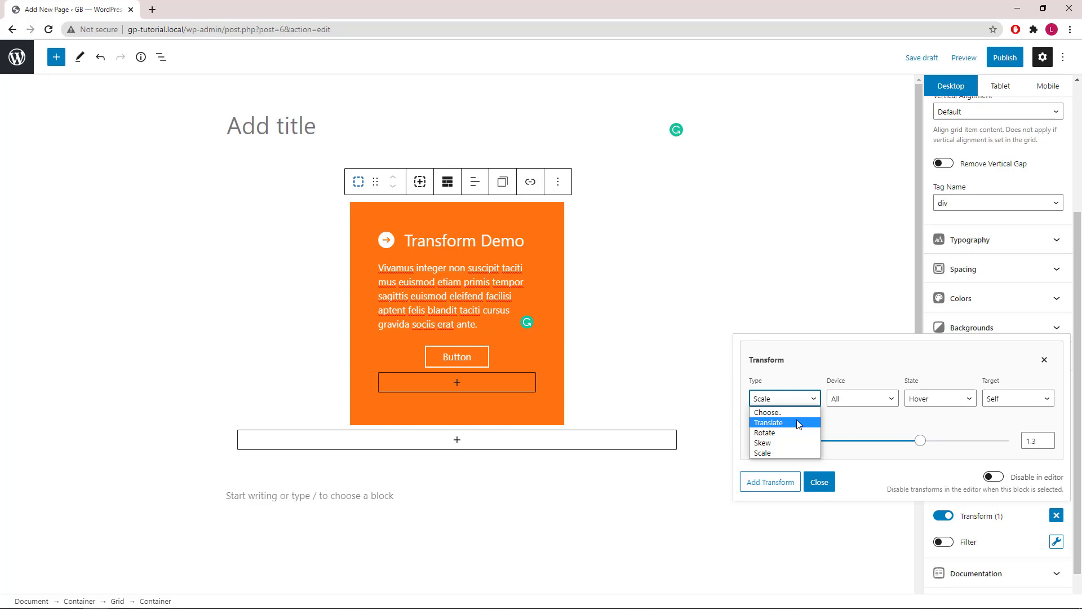
click(799, 423)
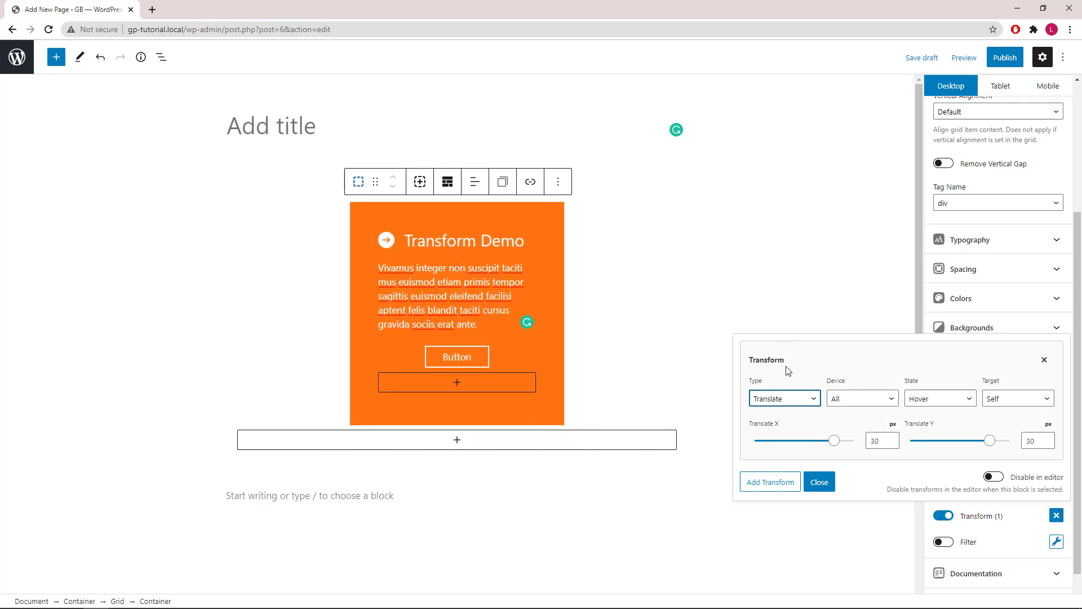
click(787, 401)
click(788, 433)
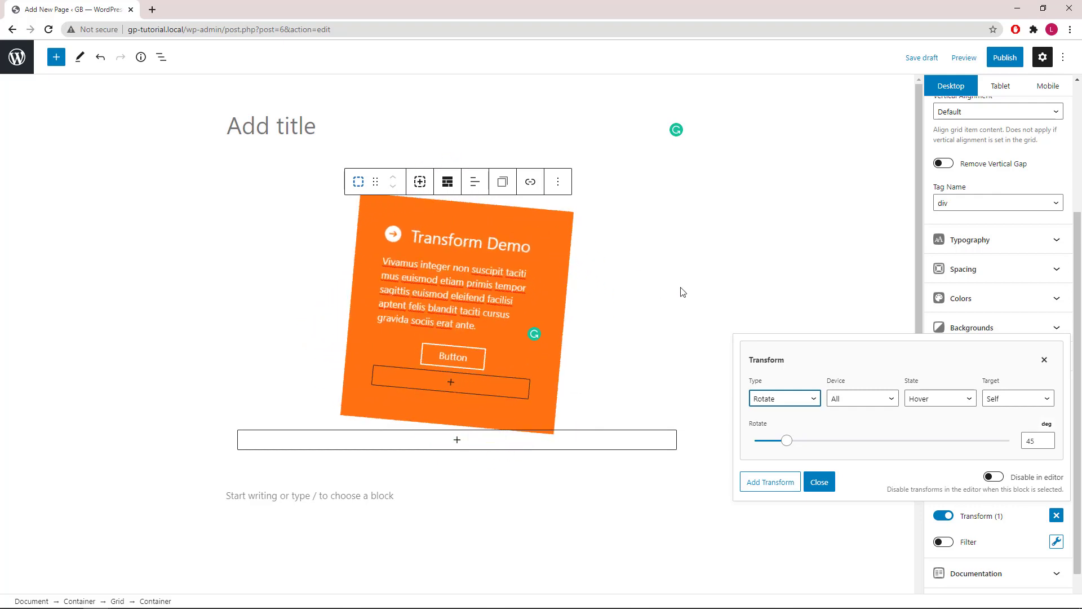
click(777, 400)
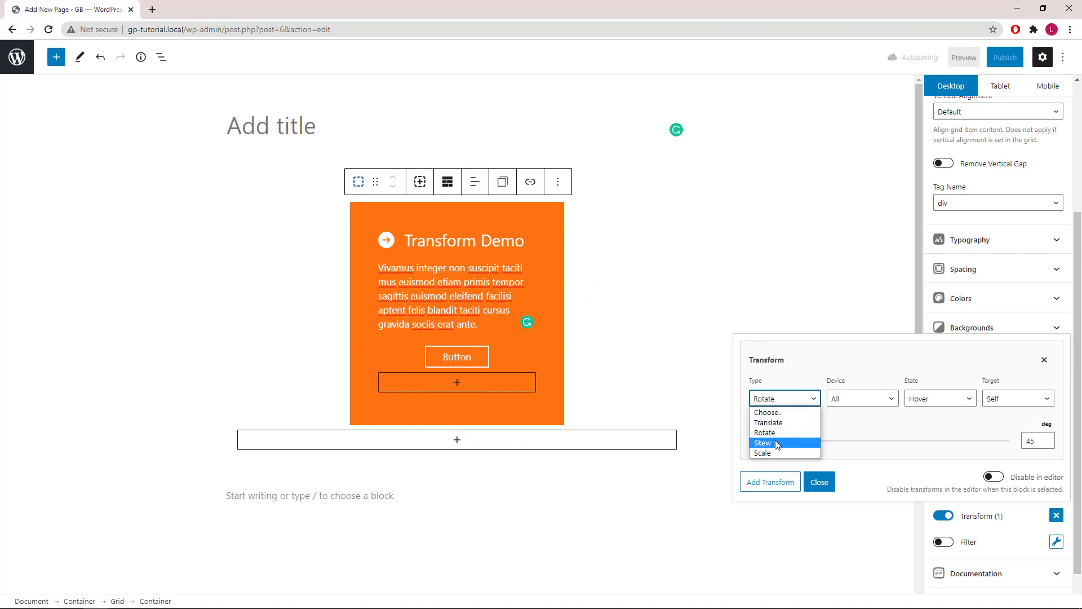
click(773, 443)
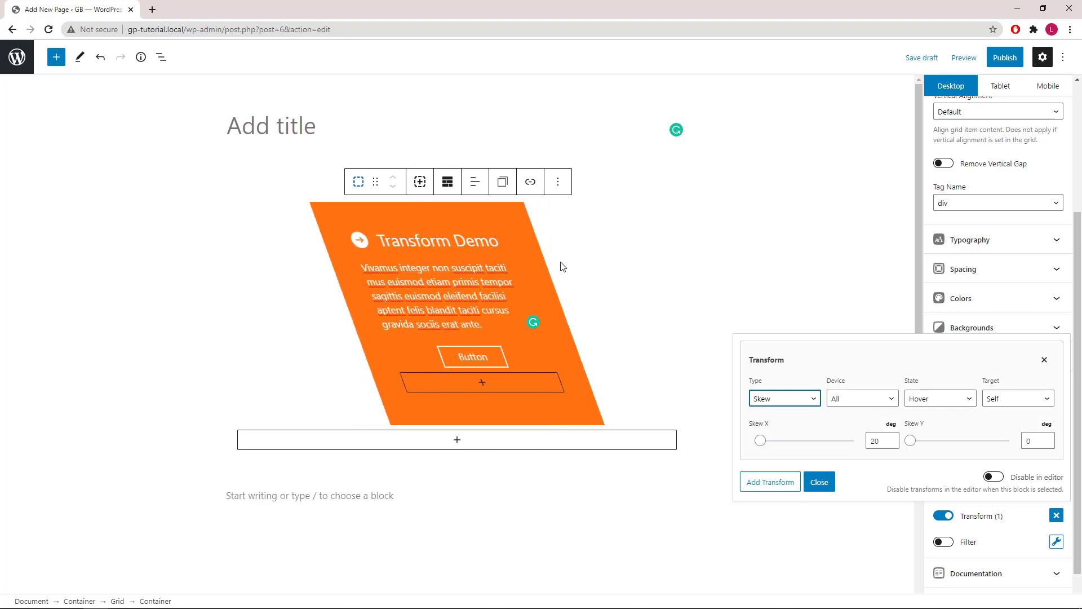
Step: Change the transform type to Translate and set both Translate X and Translate Y to 50 px
click(815, 400)
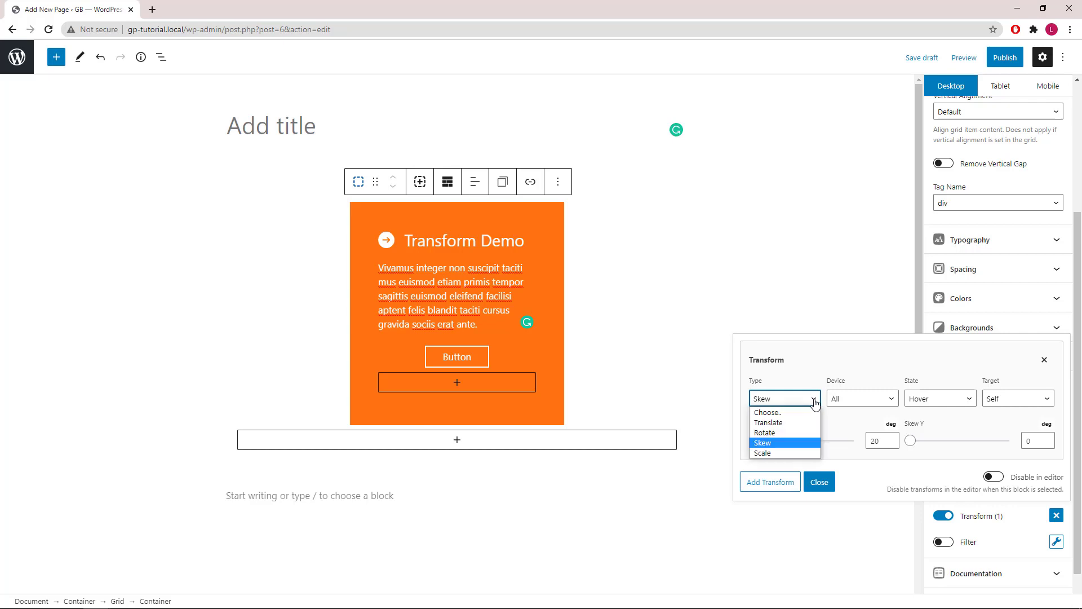
click(794, 422)
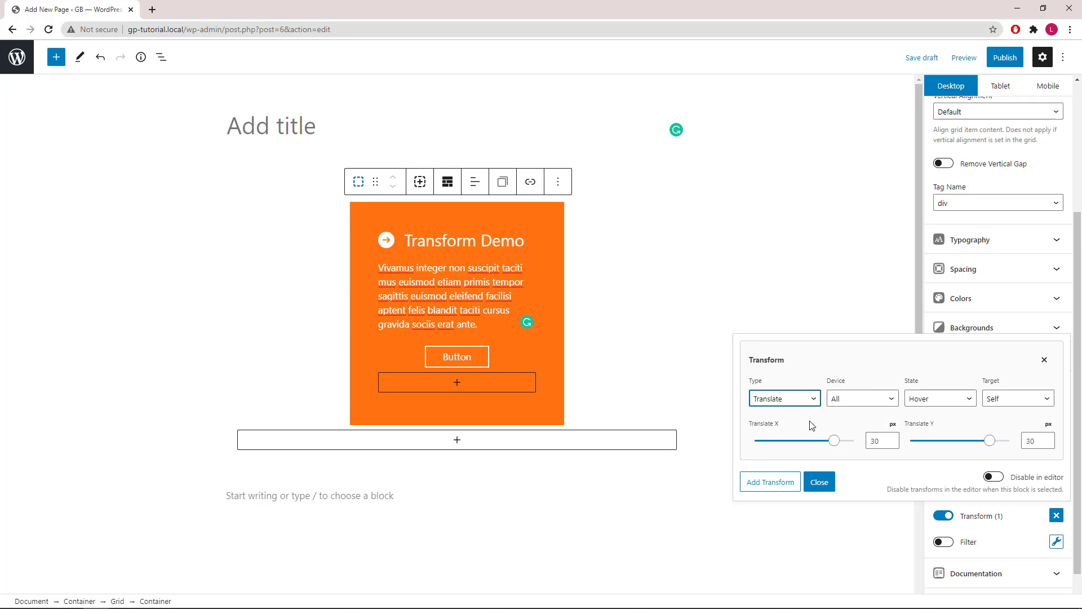
double_click(875, 442)
text(50)
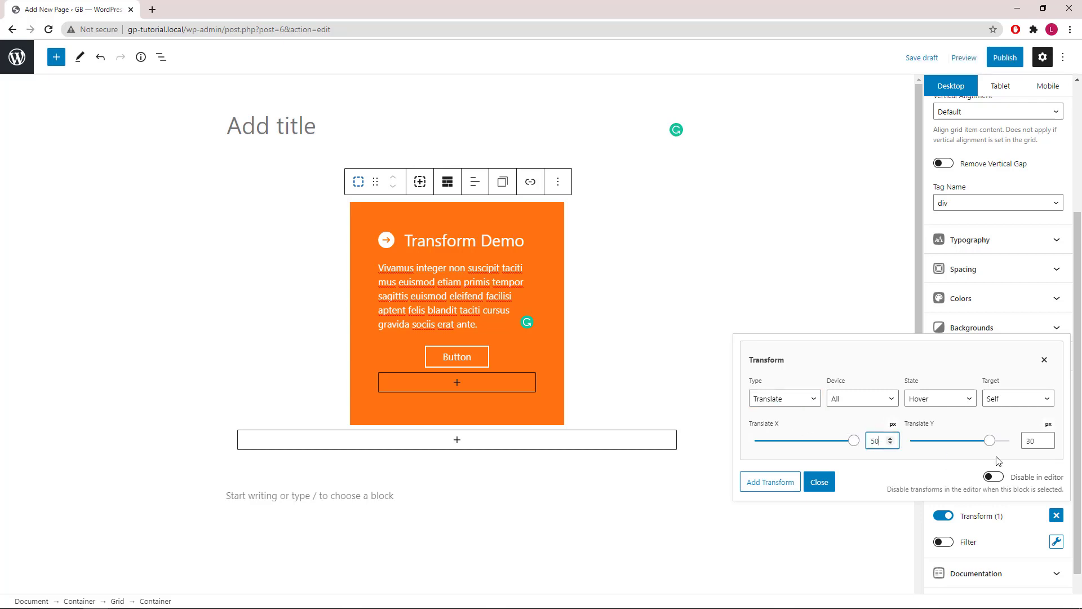
double_click(1027, 442)
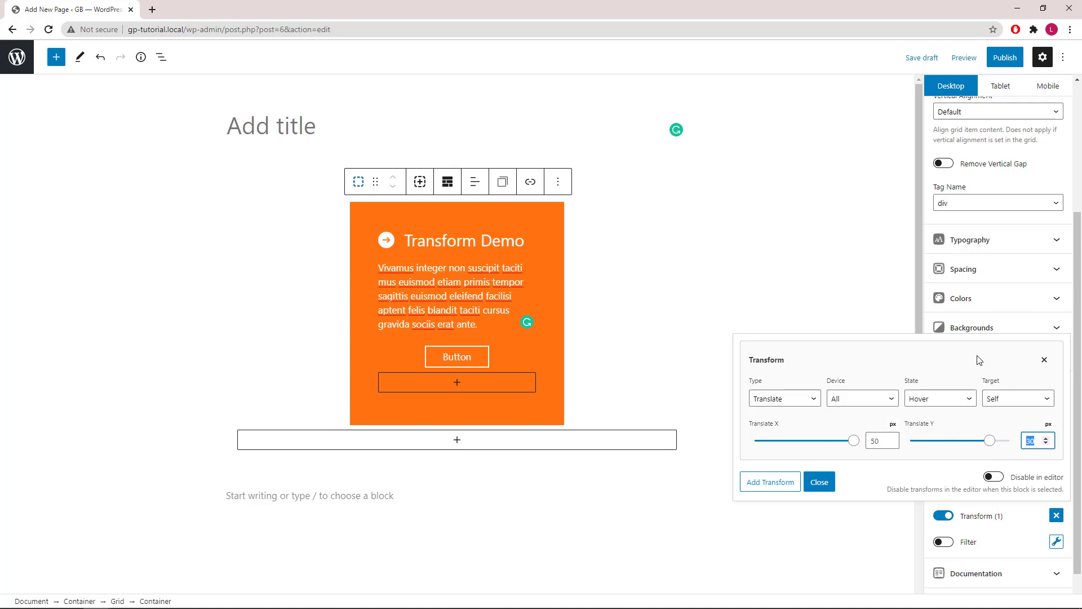
text(50)
Step: Add a second transform of type Rotate with the Hover state and a rotation of 100 degrees
click(769, 484)
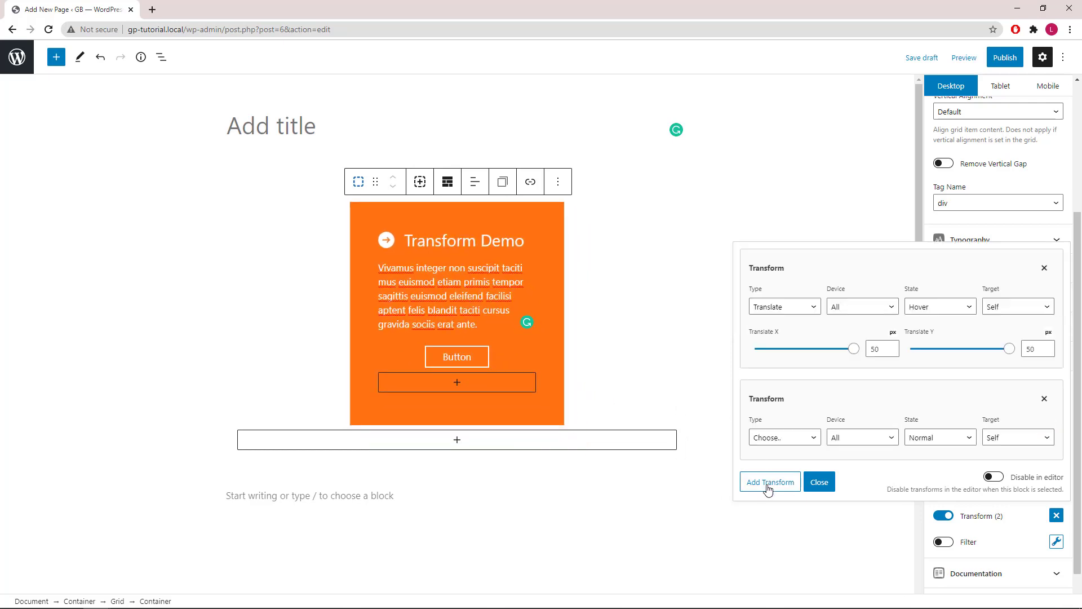
click(787, 440)
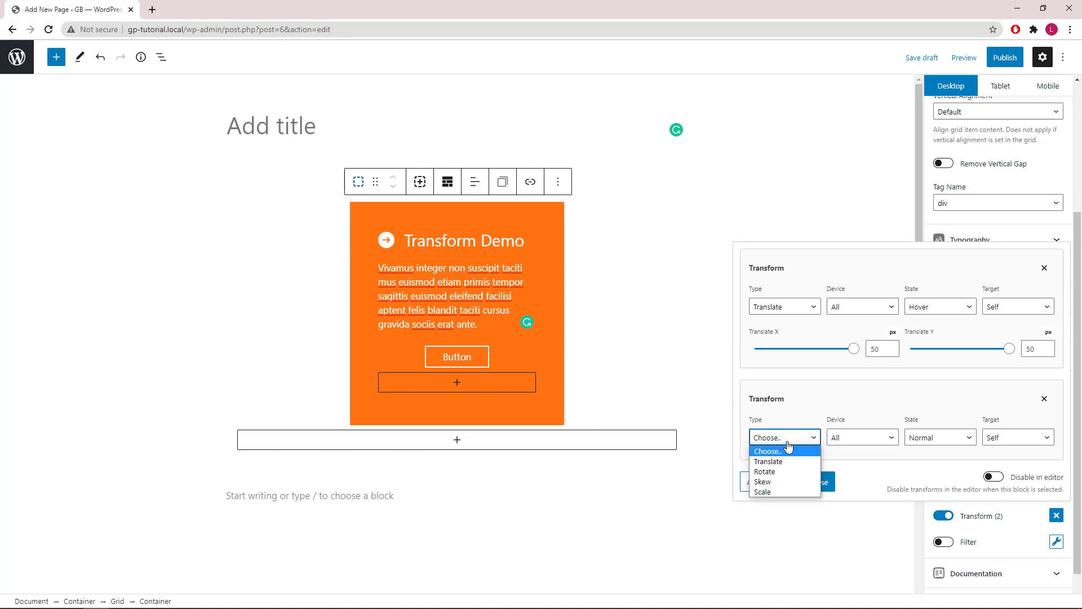
click(787, 473)
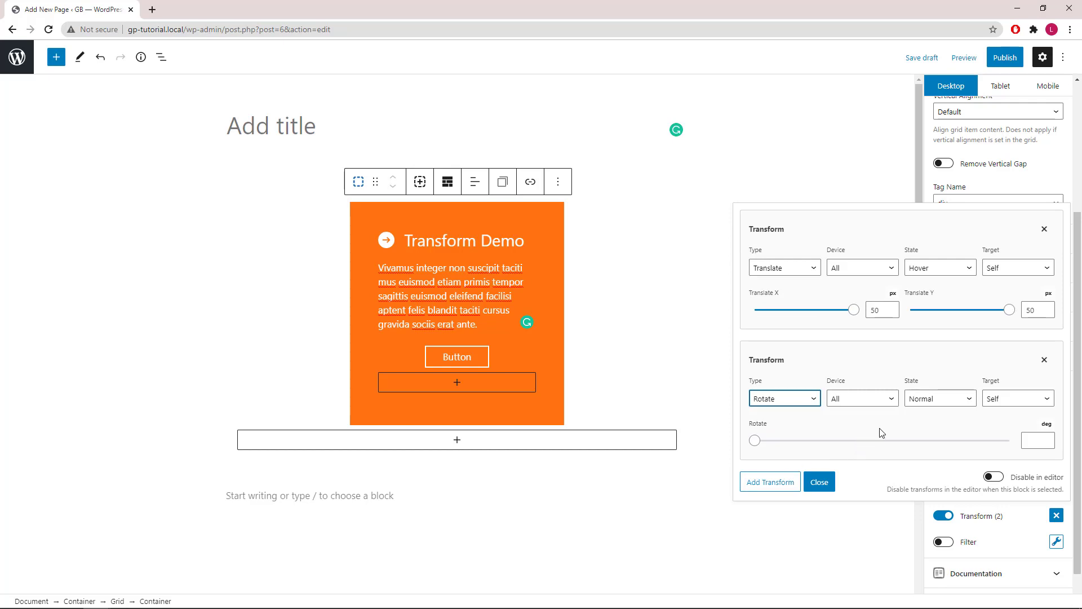
click(930, 403)
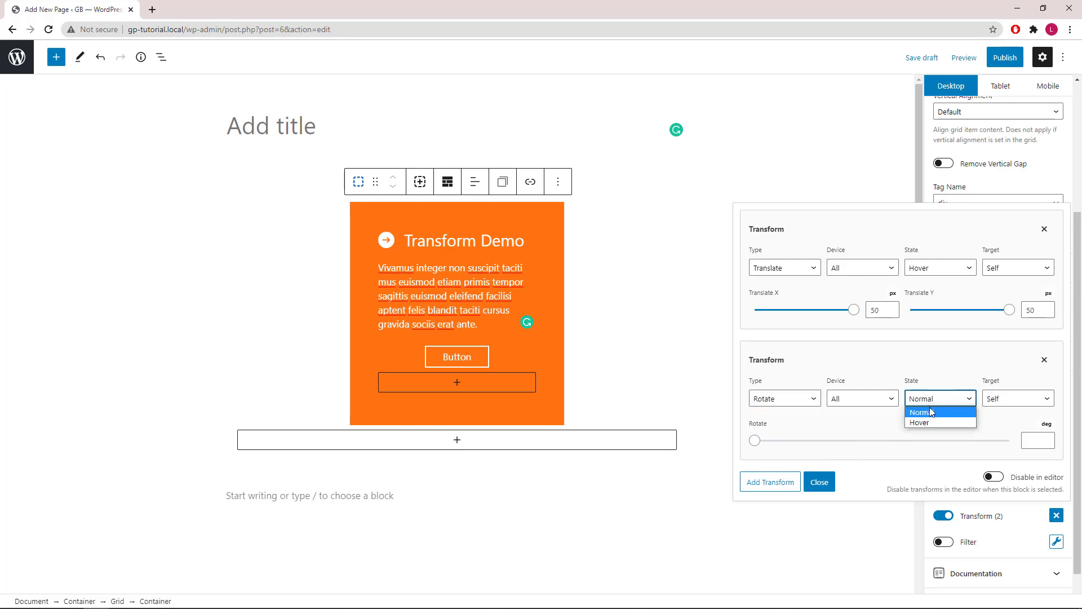
click(929, 423)
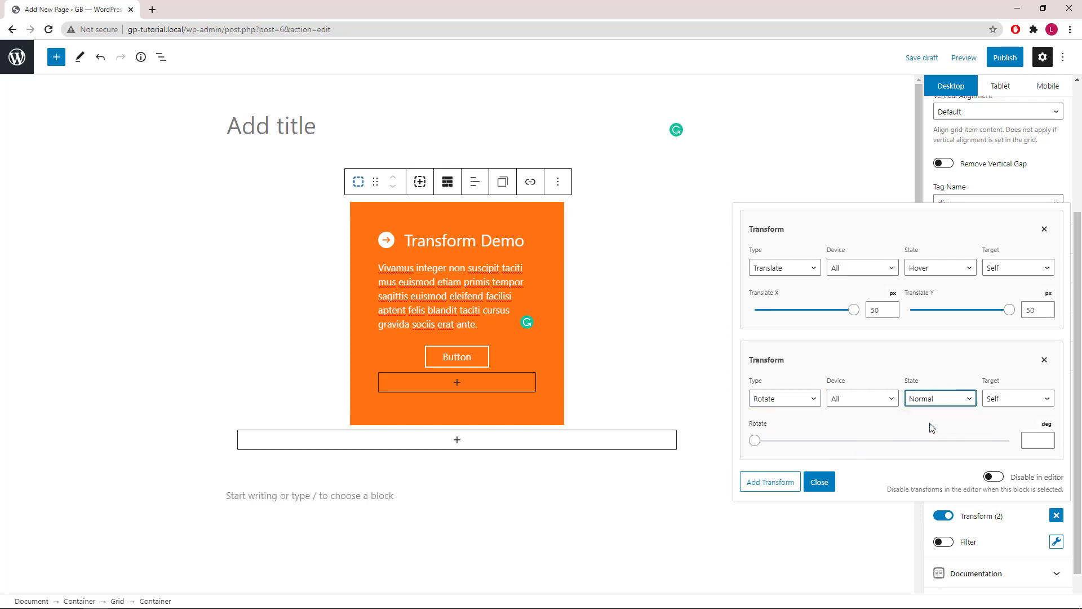
click(1029, 439)
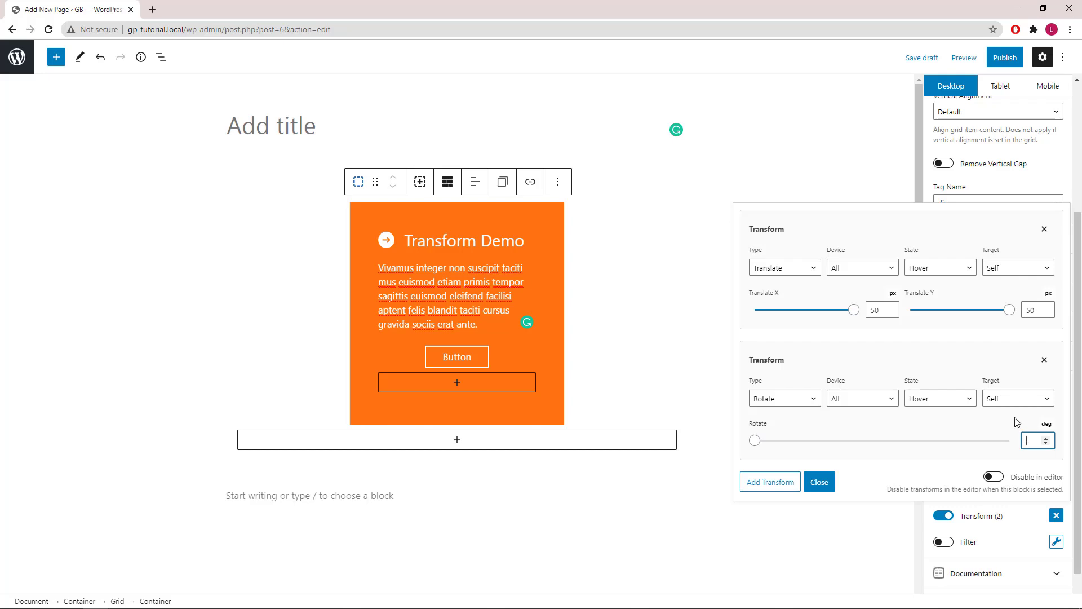
text(100)
mouse_move(479, 382)
Step: Add a third transform of type Scale with the Hover state and a scale of 1.6
click(772, 481)
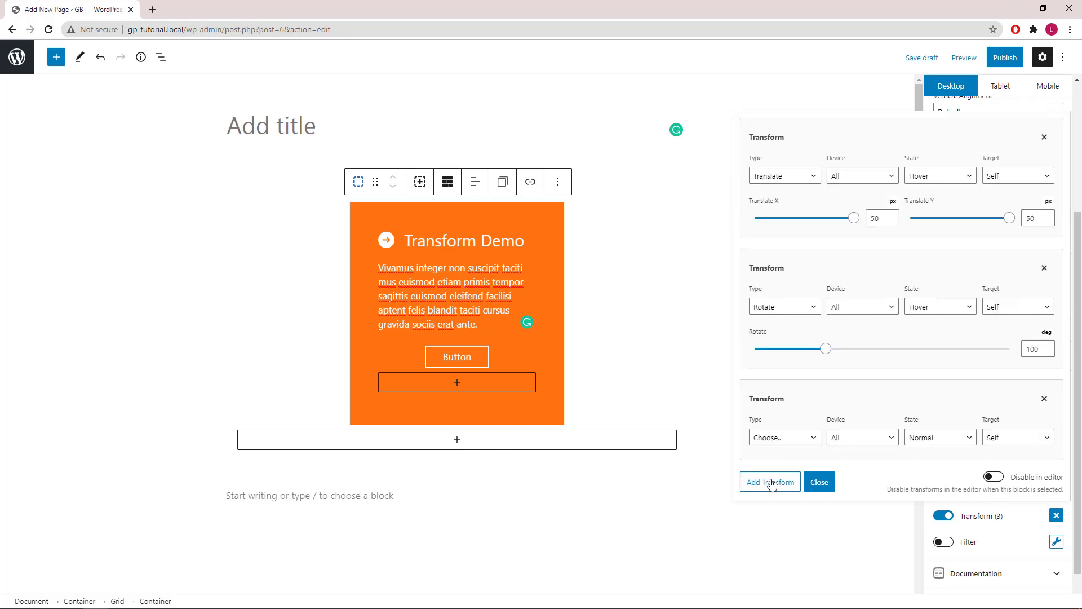
click(793, 446)
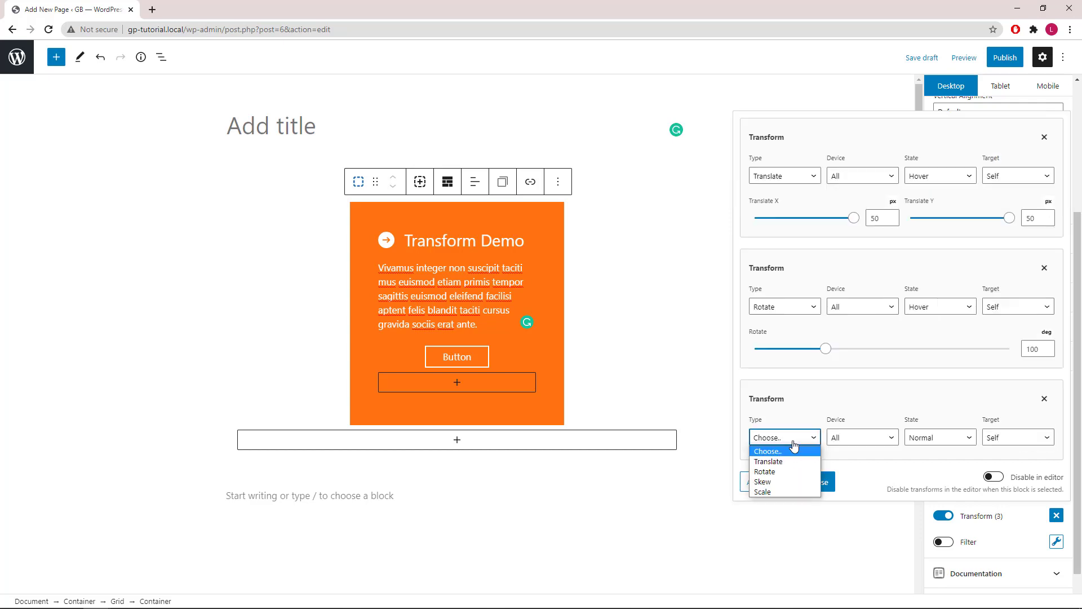
click(763, 491)
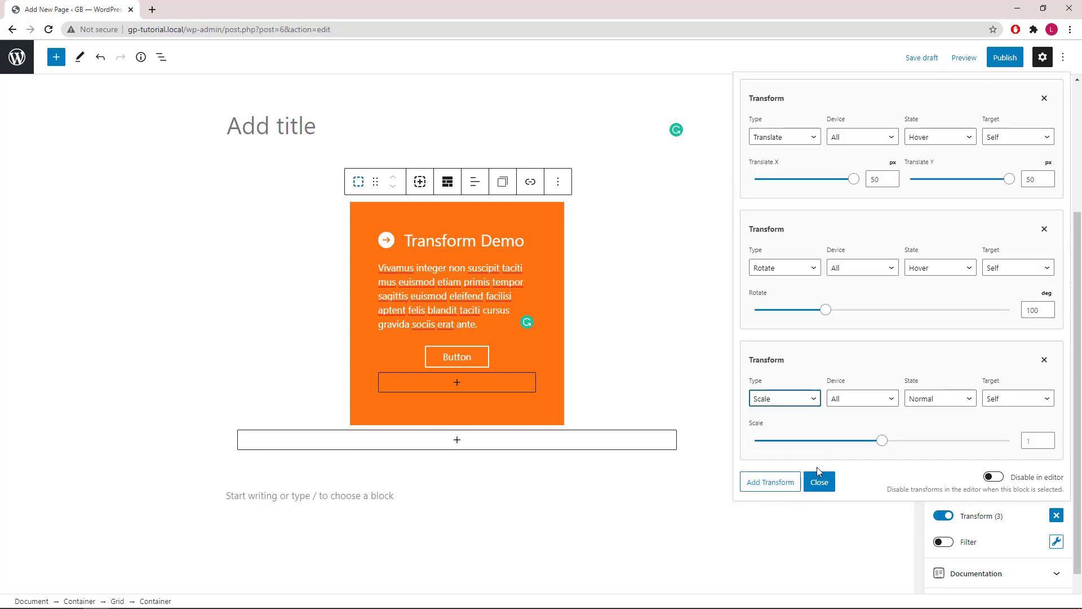
click(926, 401)
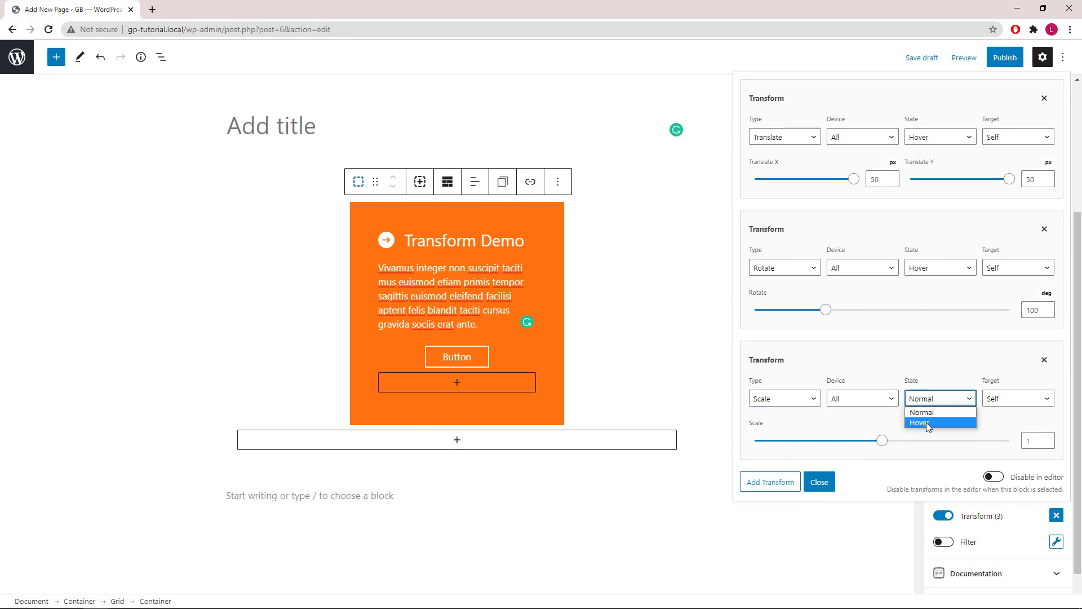
click(926, 423)
drag(884, 445, 959, 444)
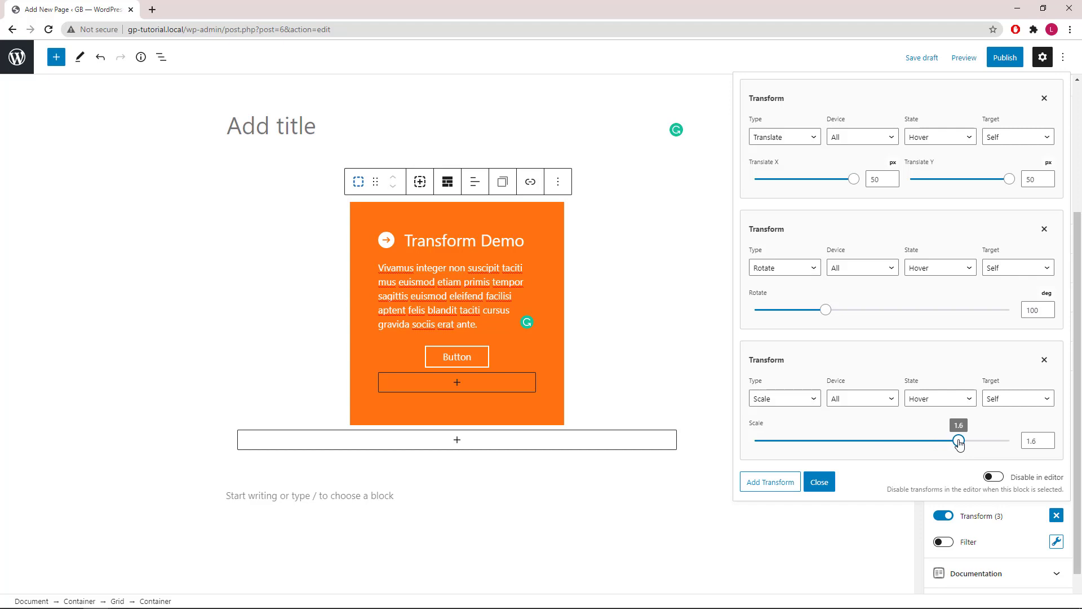